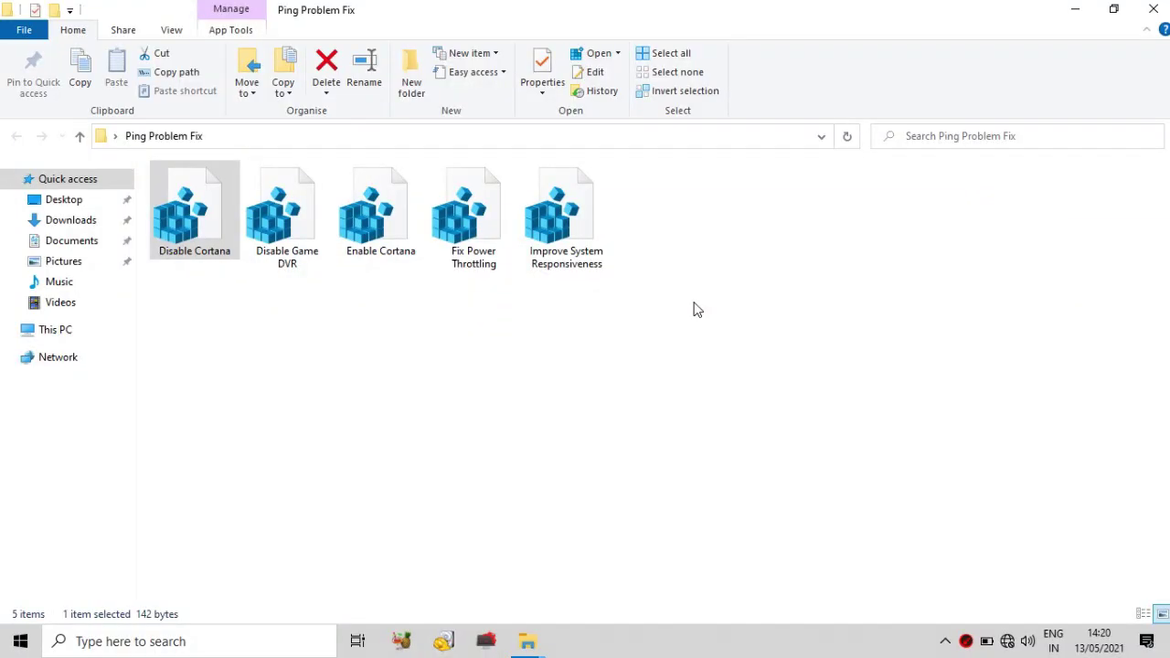
Confirm adding Disable Cortana.reg to the registry, and merge the Disable Game DVR file as well
click(717, 340)
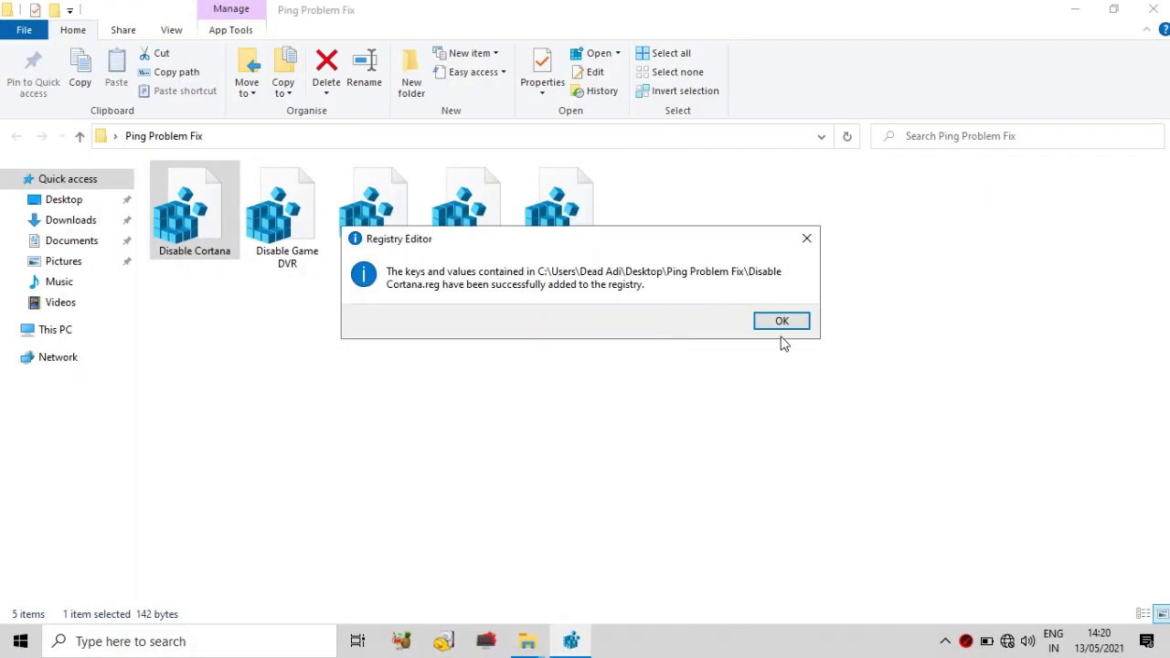
click(779, 320)
click(279, 220)
right_click(296, 210)
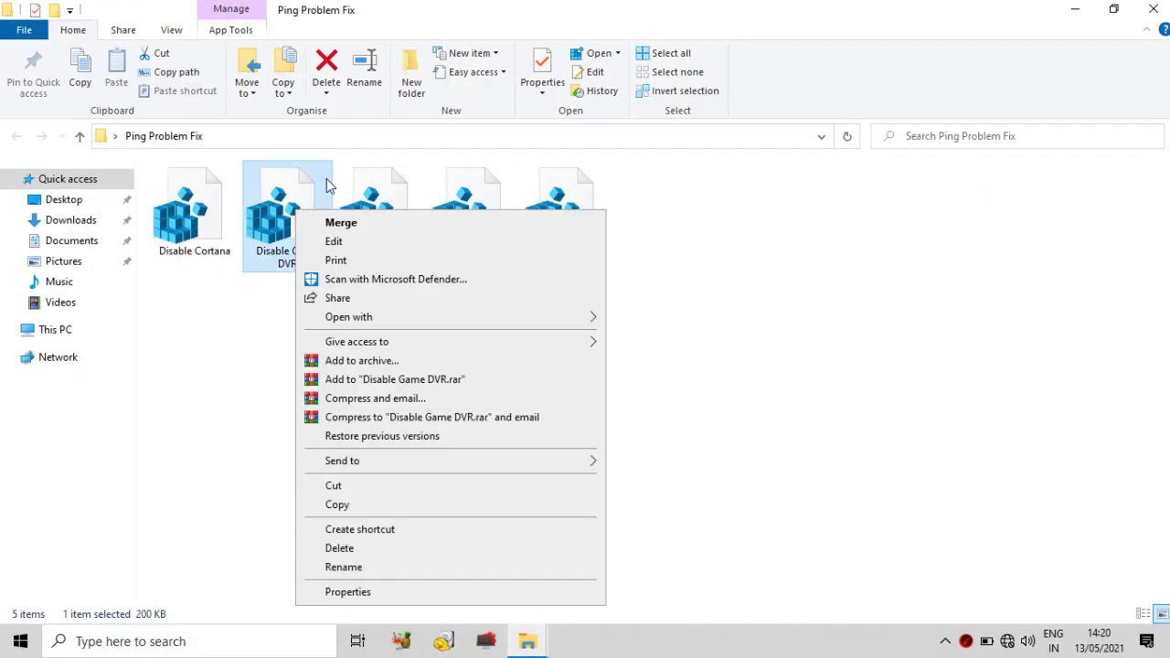
click(347, 224)
click(717, 340)
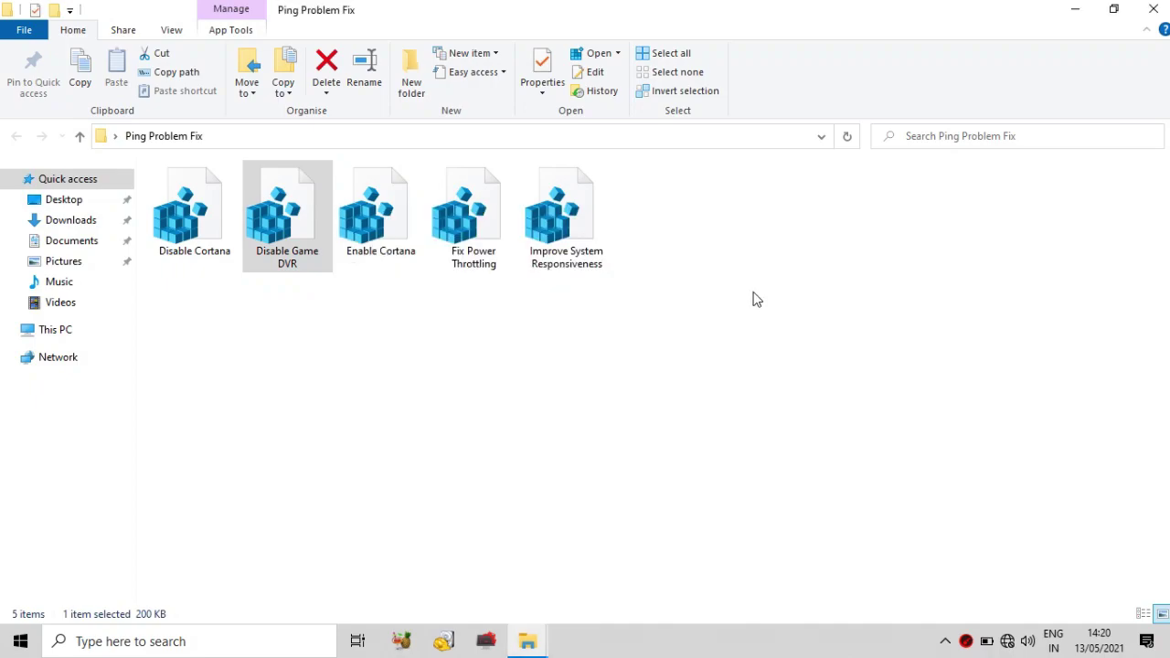
click(779, 322)
Merge the Enable Cortana file into the registry and confirm the addition
click(388, 224)
right_click(389, 224)
click(460, 229)
click(709, 339)
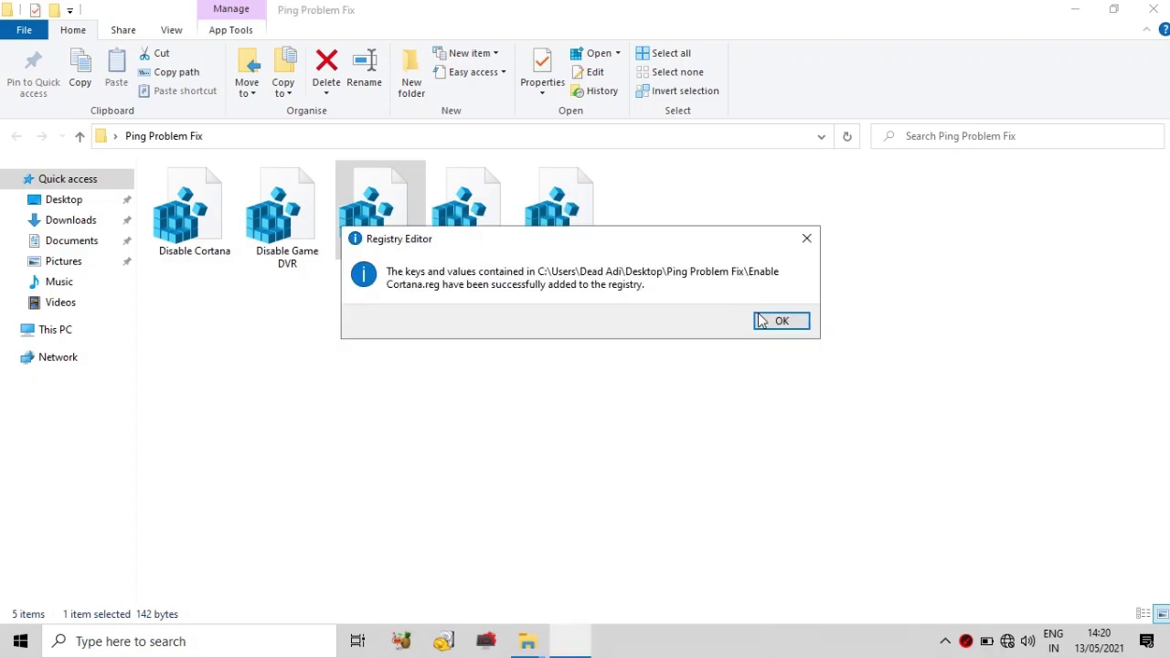
click(778, 320)
Merge the Fix Power Throttling file into the registry and confirm the addition
click(453, 229)
right_click(464, 205)
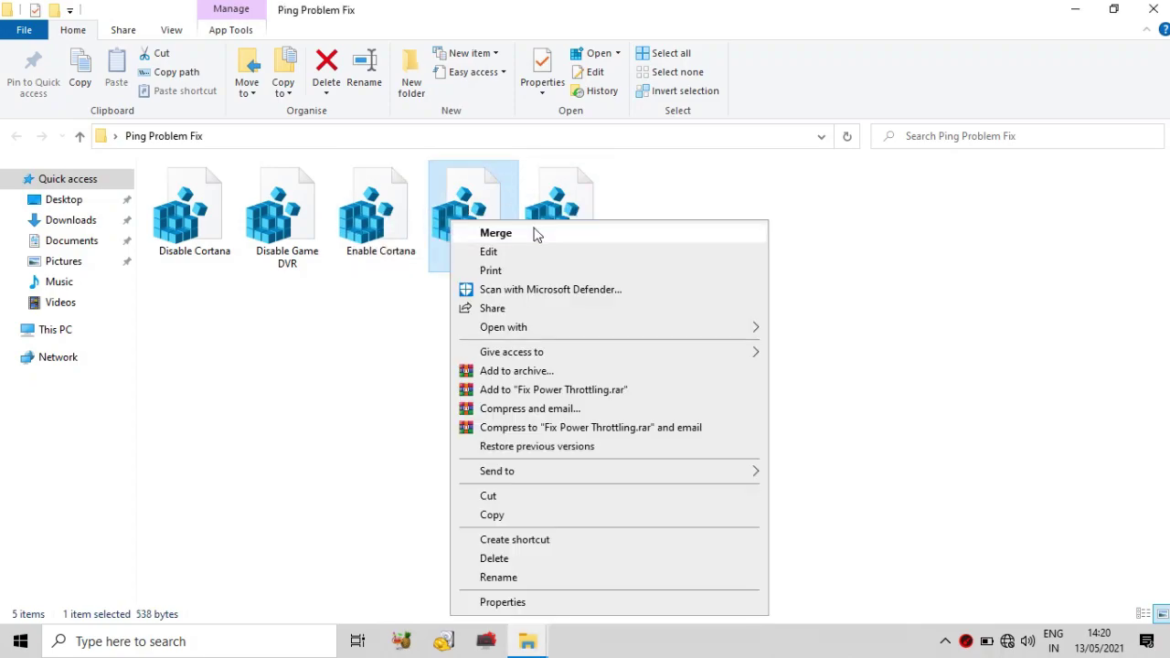
click(535, 230)
click(701, 338)
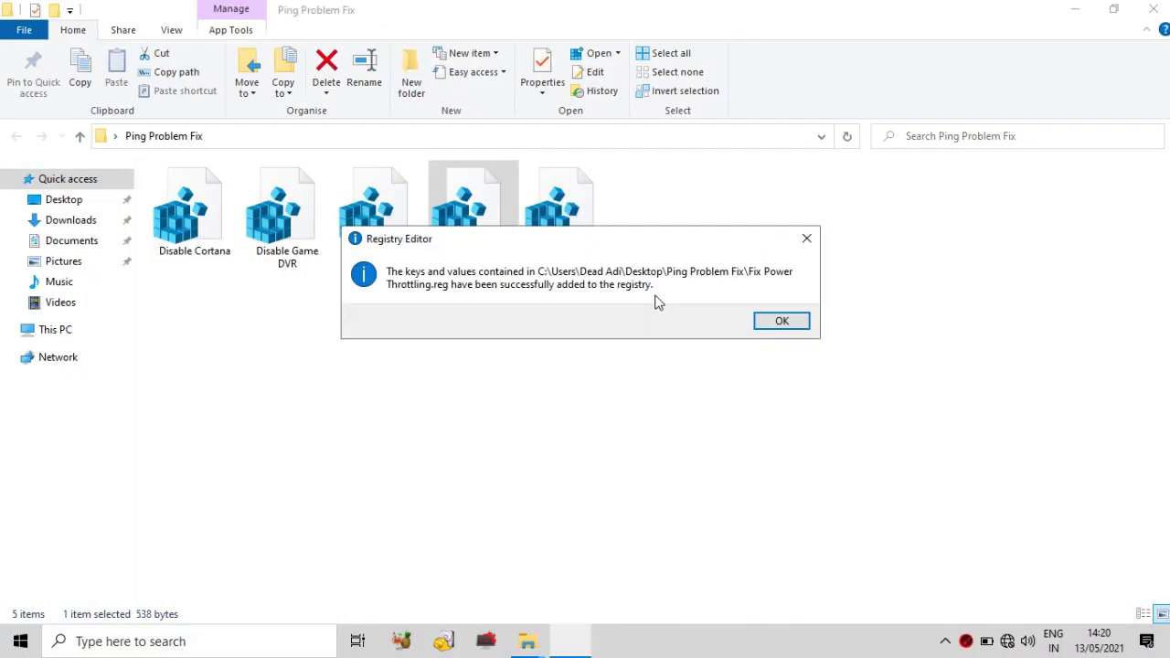
click(782, 327)
Merge the Improve System Responsiveness file into the registry and confirm the addition
click(552, 232)
right_click(551, 232)
click(580, 235)
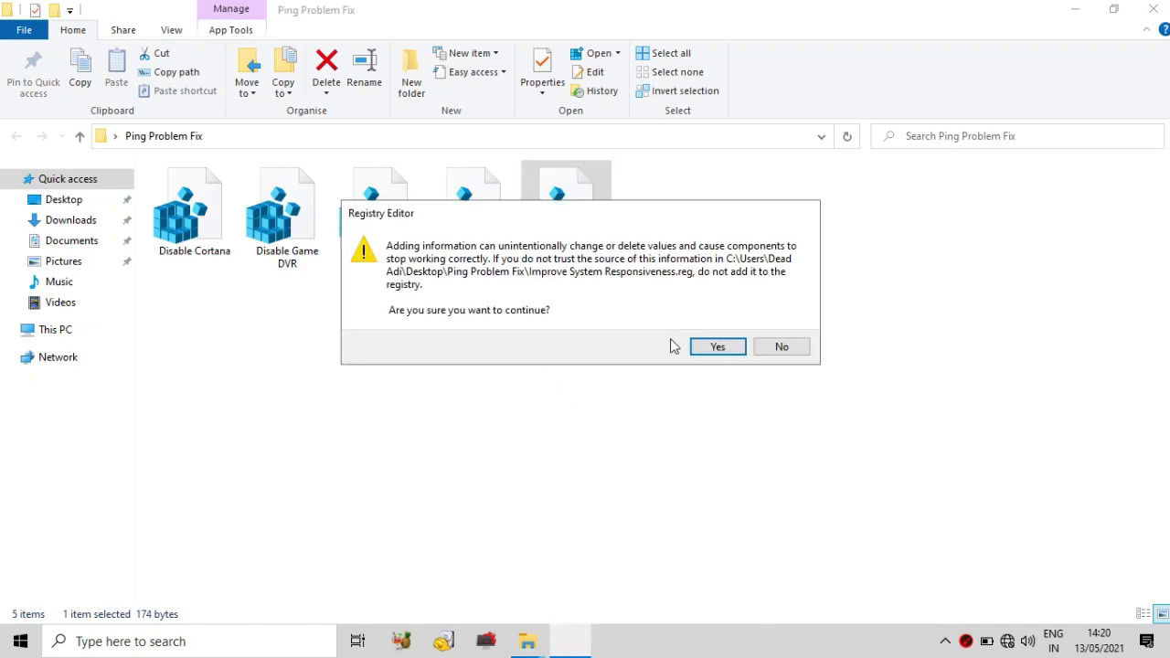
click(717, 350)
click(781, 323)
right_click(601, 336)
click(544, 344)
right_click(545, 344)
click(614, 405)
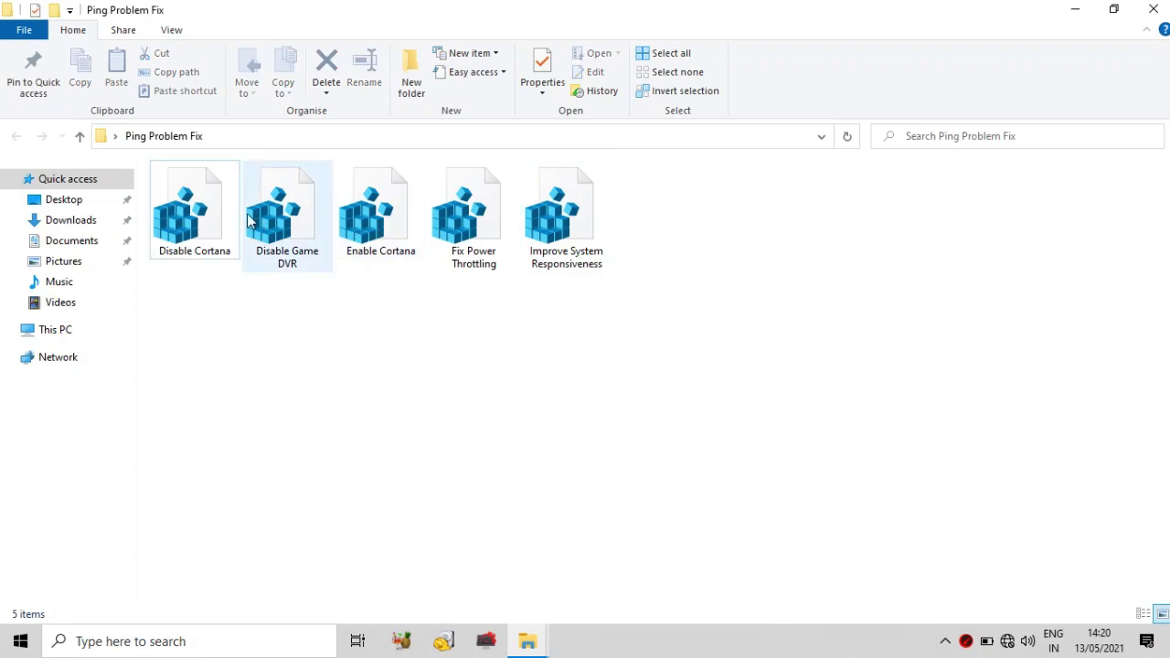
Merge the Disable Cortana file into the registry again, and close the Ping Problem Fix folder
click(209, 222)
right_click(208, 222)
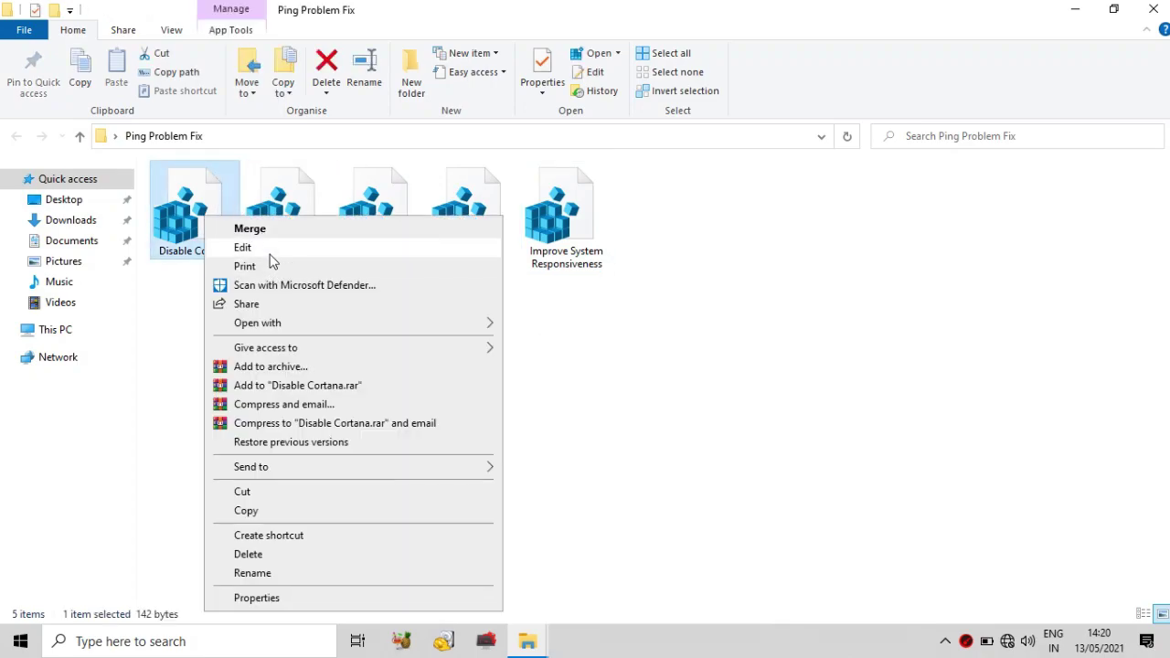
click(283, 233)
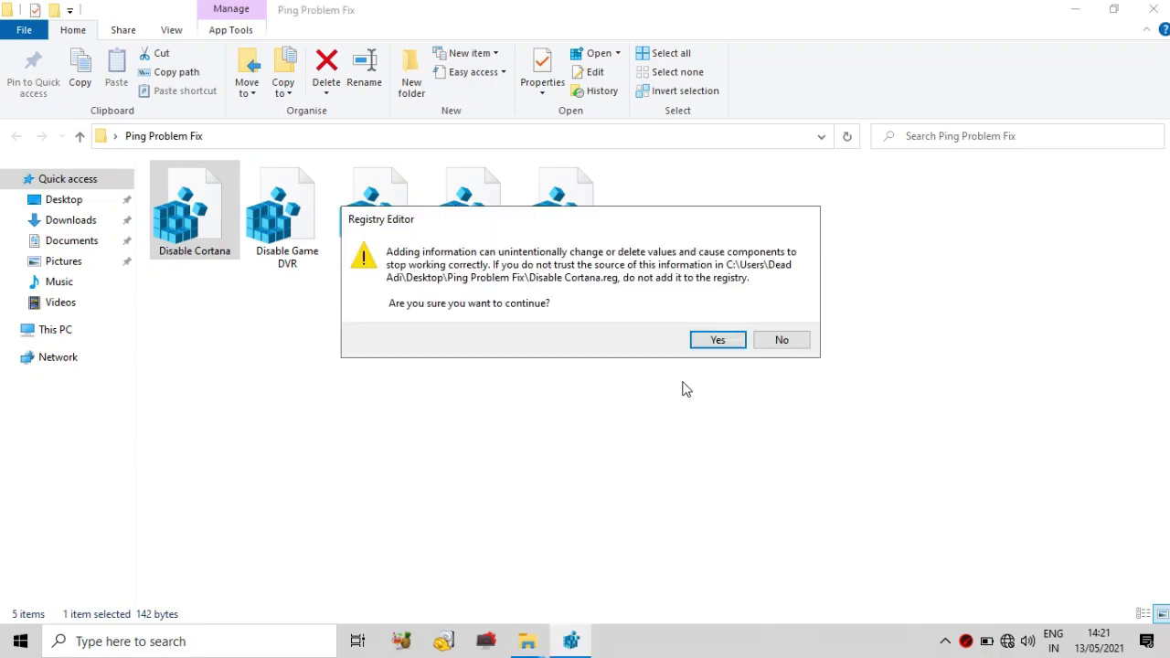
click(723, 339)
click(784, 322)
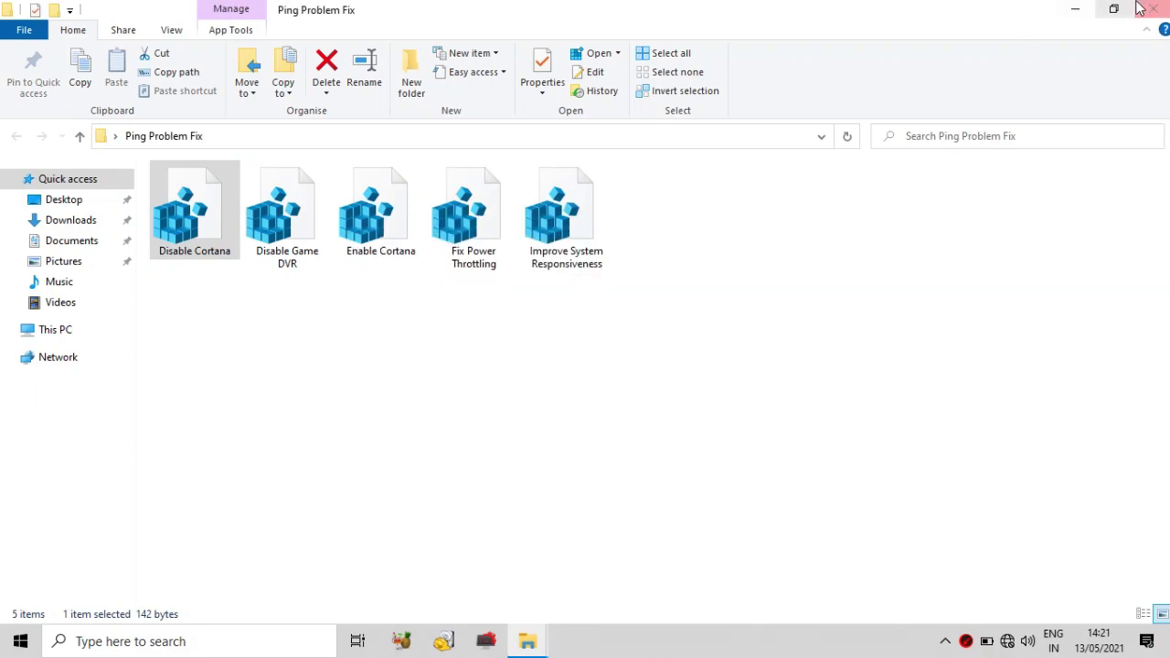
click(1153, 8)
right_click(759, 152)
click(837, 231)
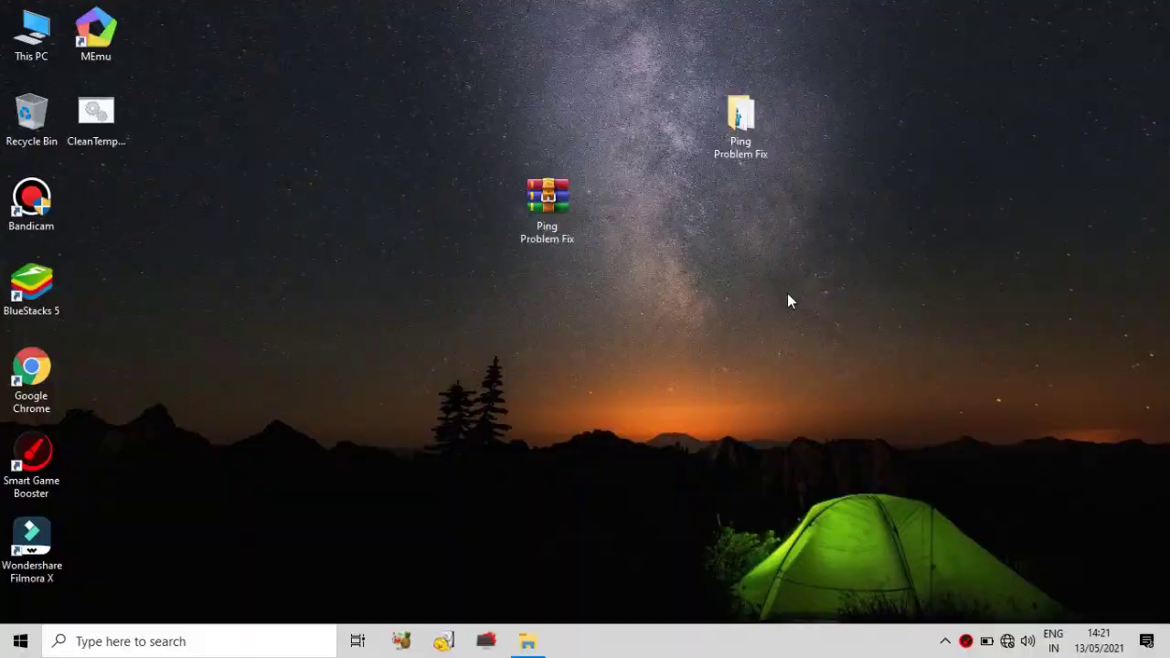
right_click(878, 188)
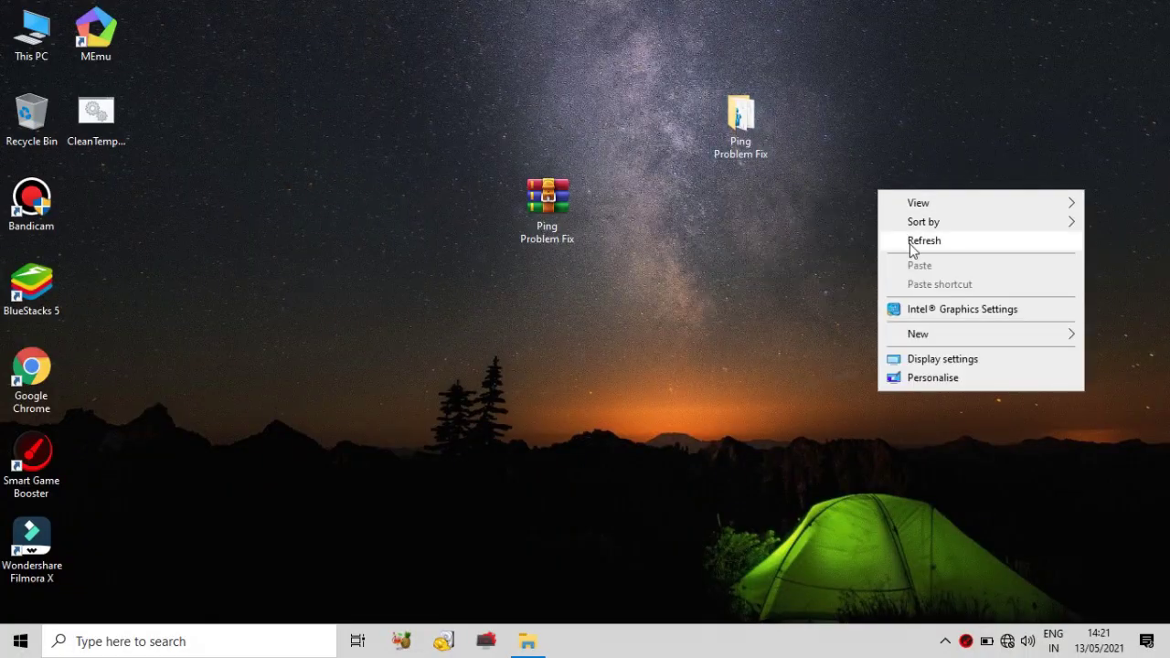
click(921, 240)
right_click(828, 185)
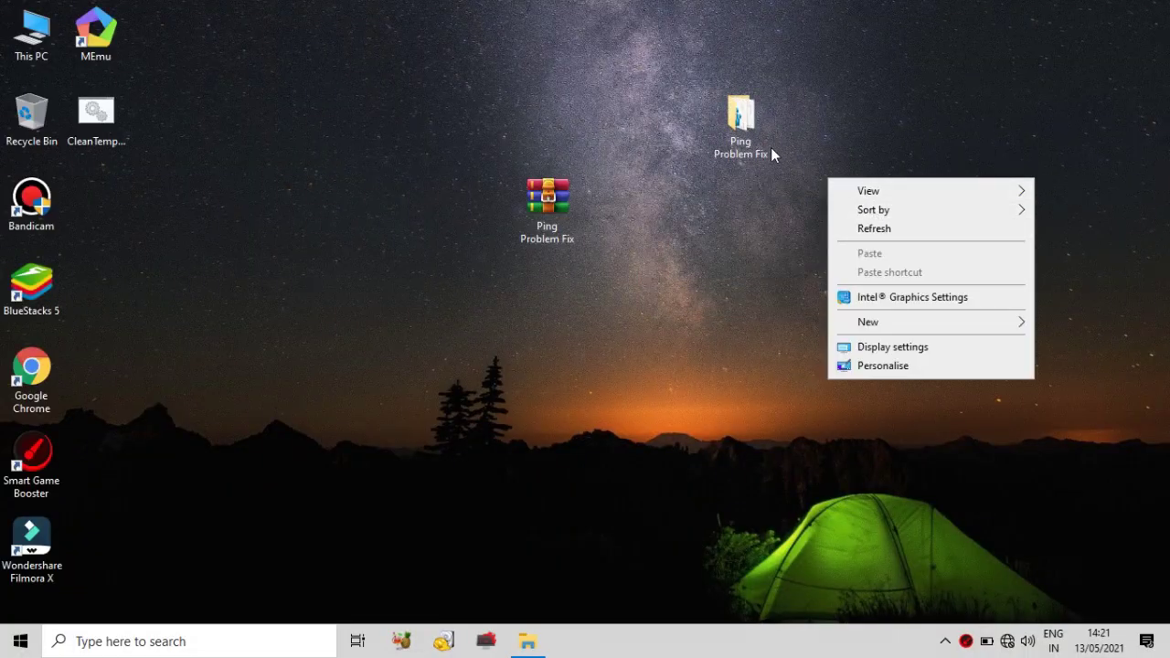
click(879, 233)
Move the Ping Problem Fix folder and archive to the upper-right corner of the desktop, one below the other
drag(719, 139, 1106, 56)
drag(531, 216, 1048, 145)
right_click(752, 128)
click(817, 173)
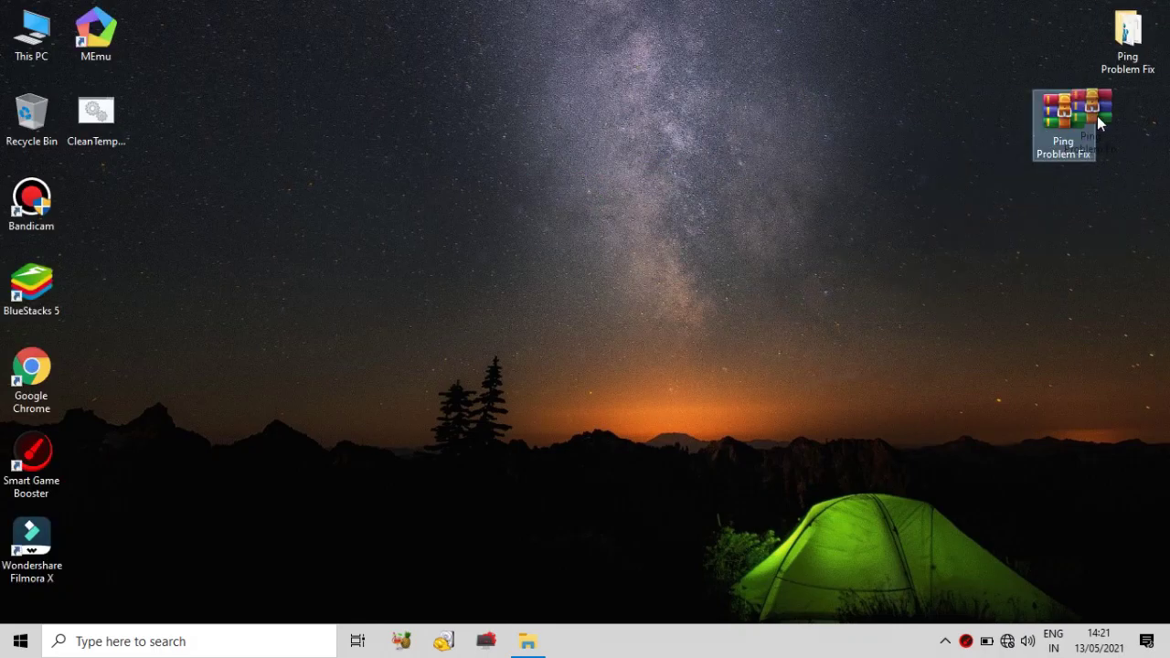
drag(1096, 116, 1154, 118)
Turn WiFi on and connect to the Galaxy A1088A2 network
click(1009, 642)
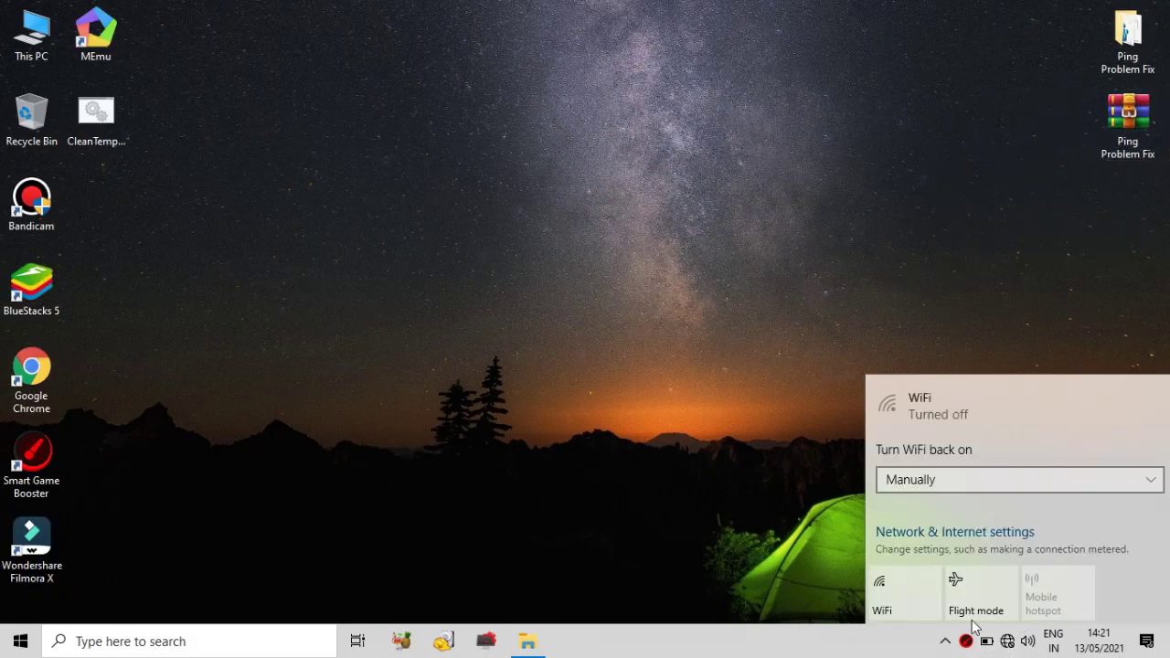
click(919, 599)
click(1014, 170)
click(1069, 230)
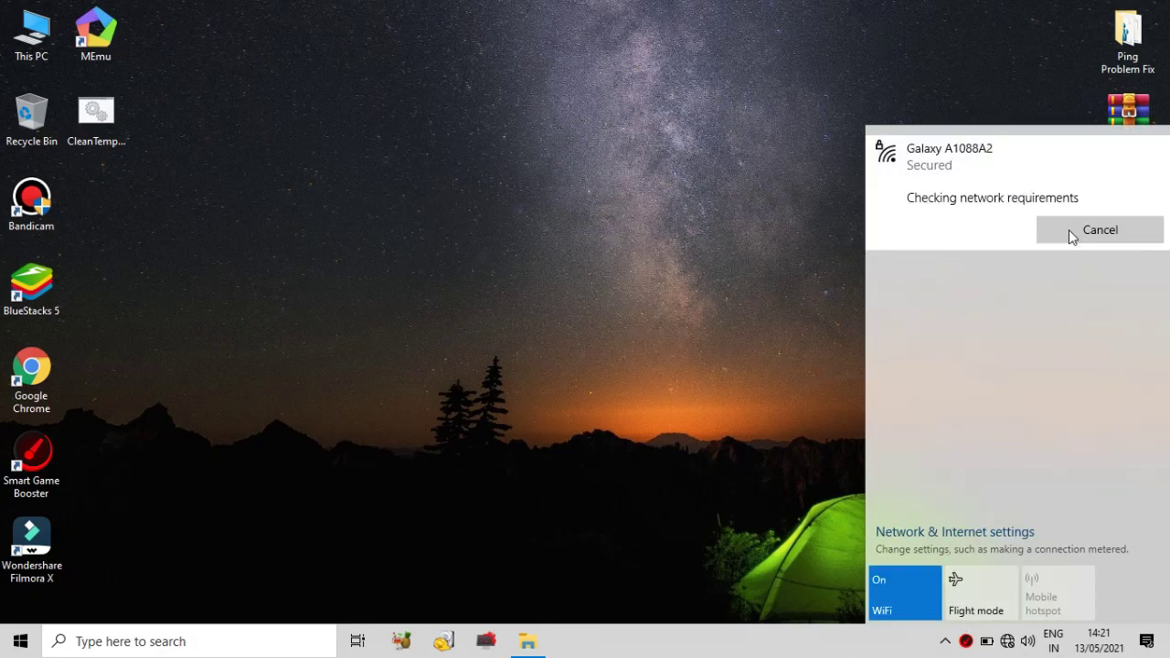
click(713, 185)
right_click(551, 228)
click(625, 276)
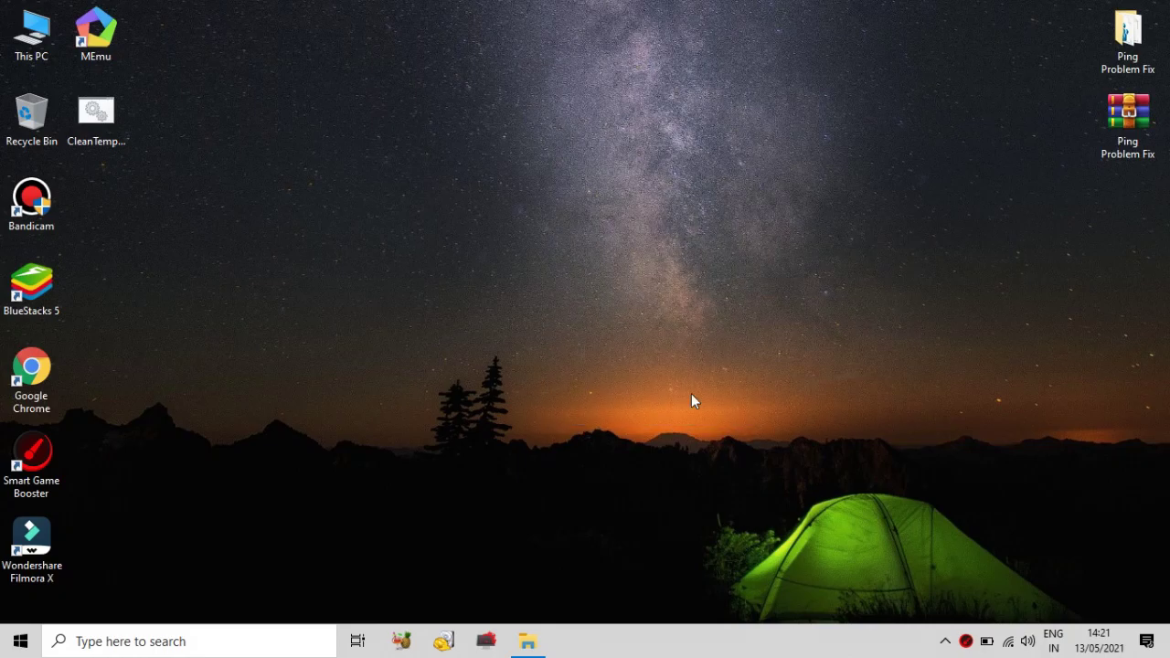
Open the network adapter settings from Control Panel's Network and Sharing Centre
key(super)
text(control)
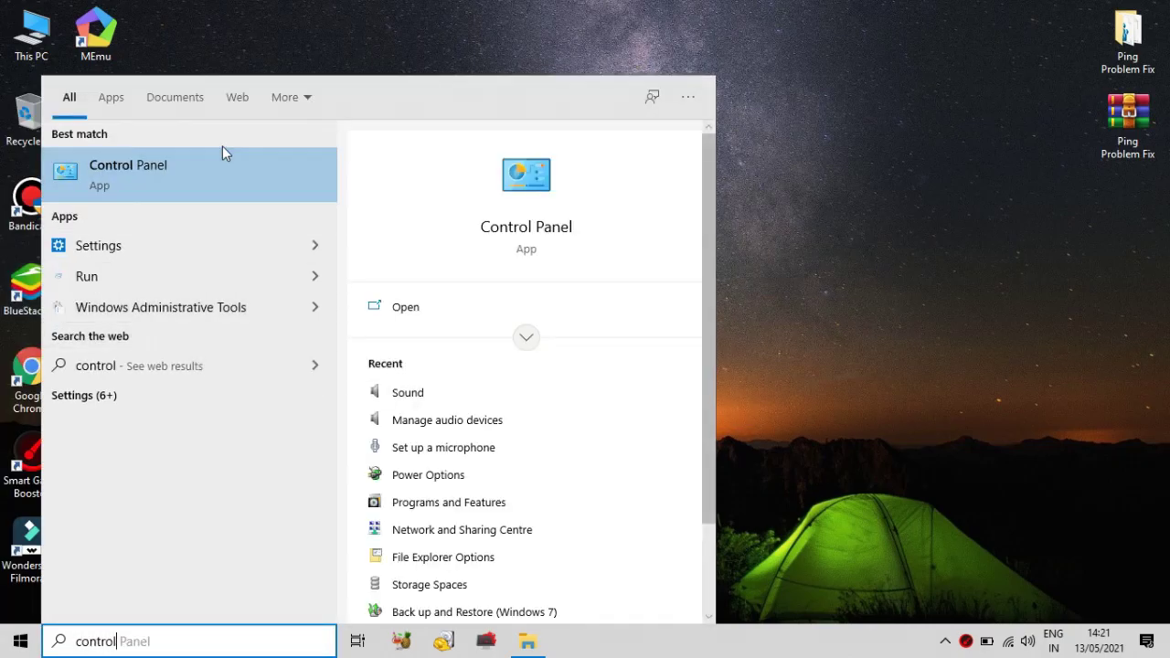
click(229, 174)
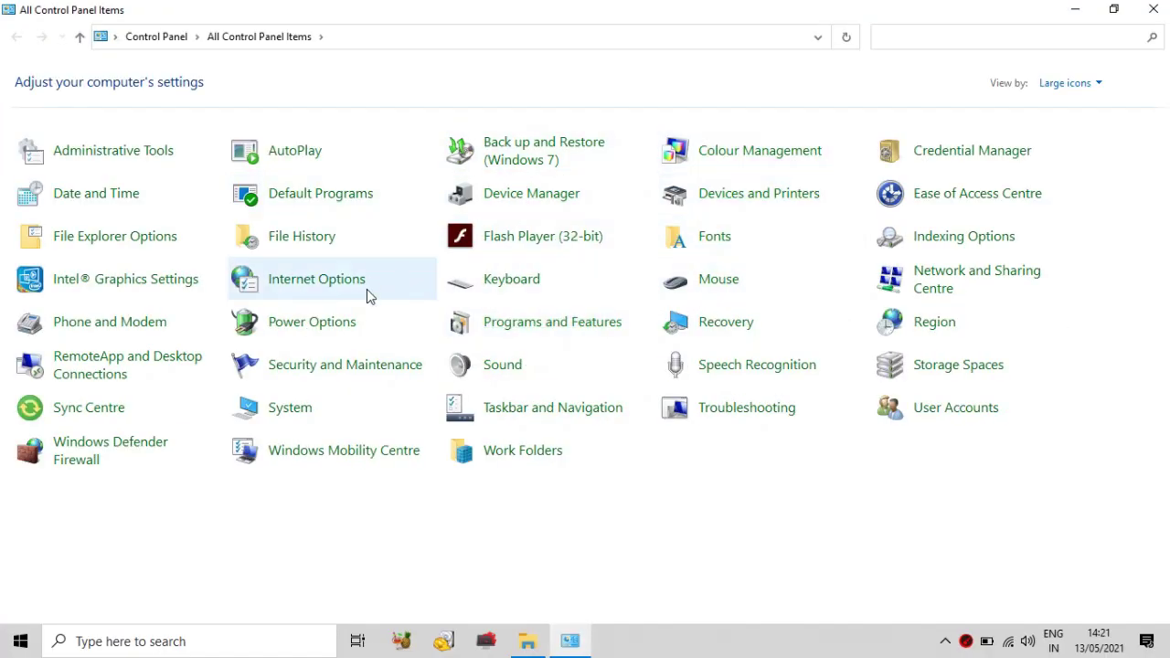
click(954, 284)
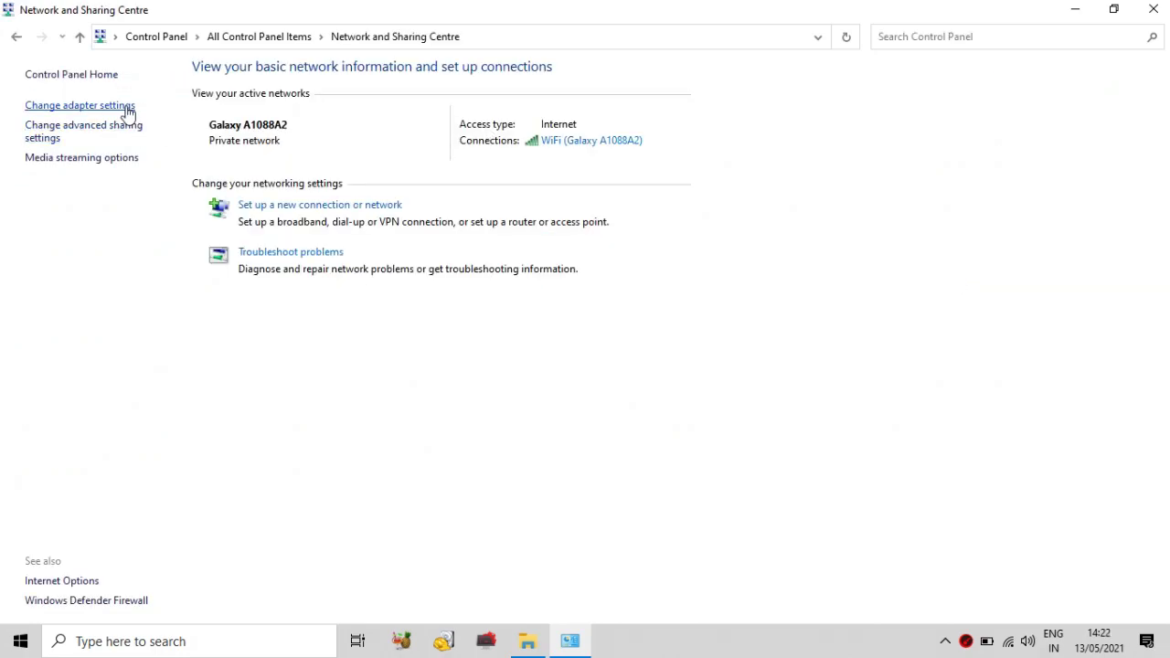
click(125, 105)
Set the WiFi adapter's IPv4 DNS servers to 8.8.4.4 preferred and 8.8.8.8 alternative, and close Network Connections
click(287, 116)
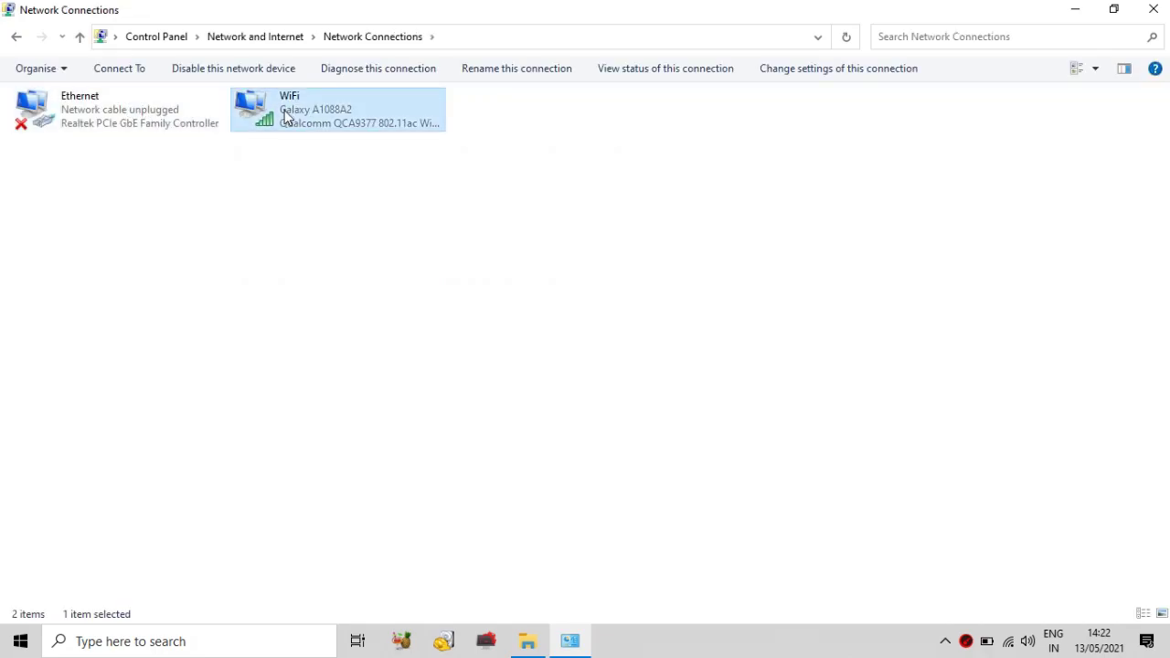
right_click(285, 112)
click(375, 292)
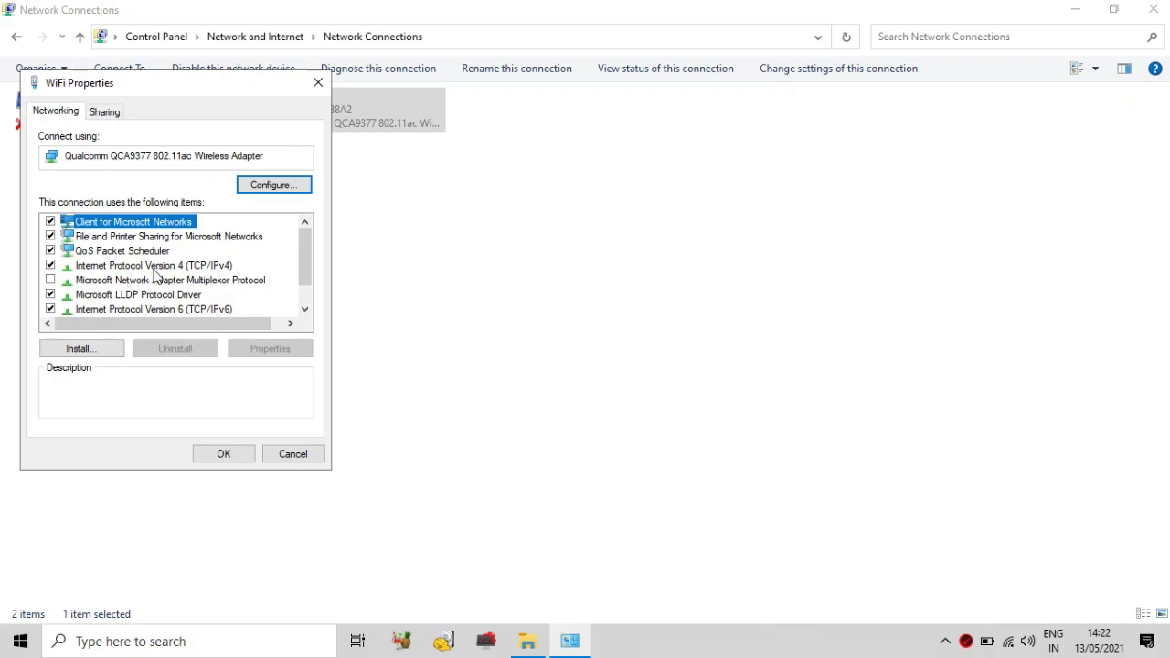
click(155, 267)
click(277, 353)
click(837, 359)
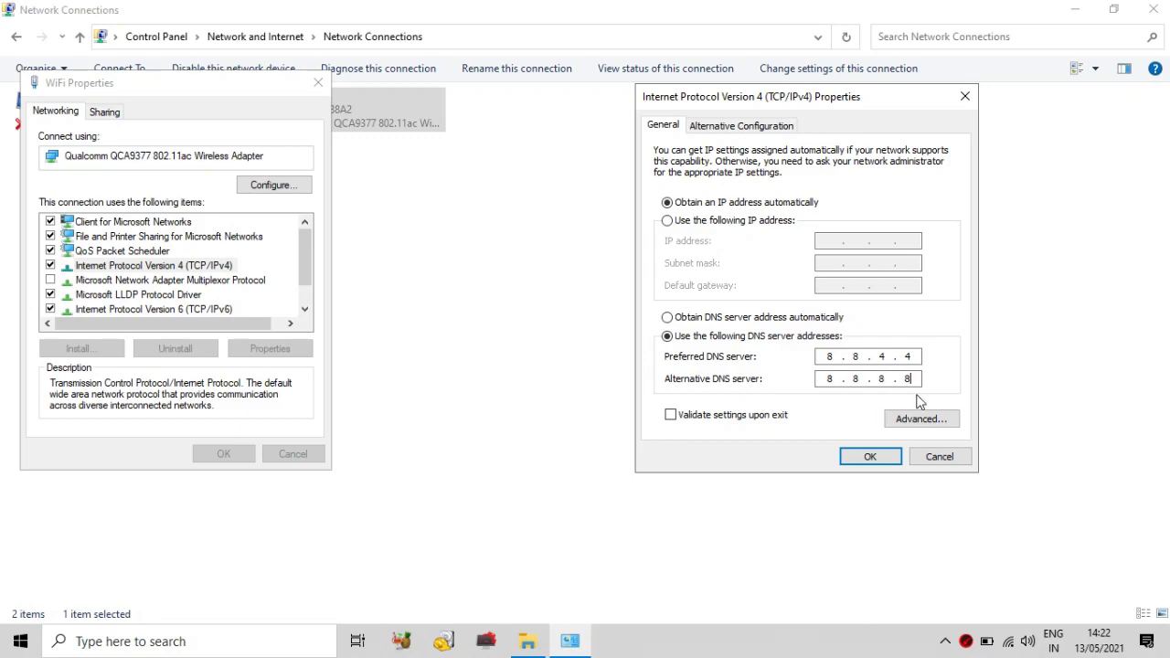
click(884, 459)
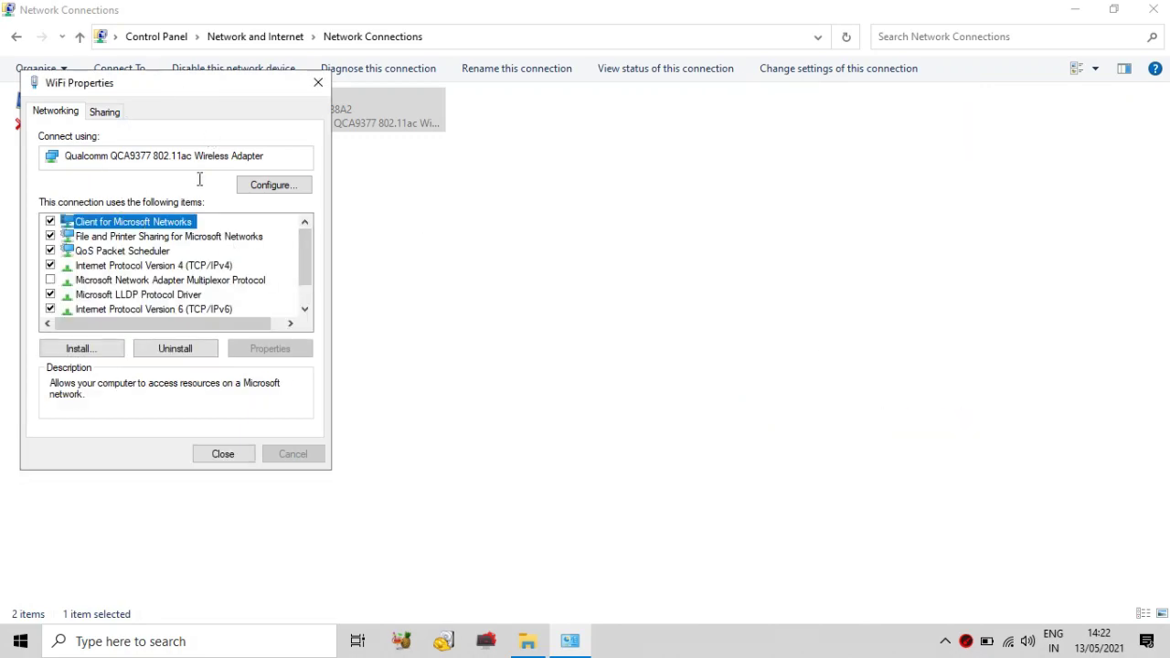
click(232, 457)
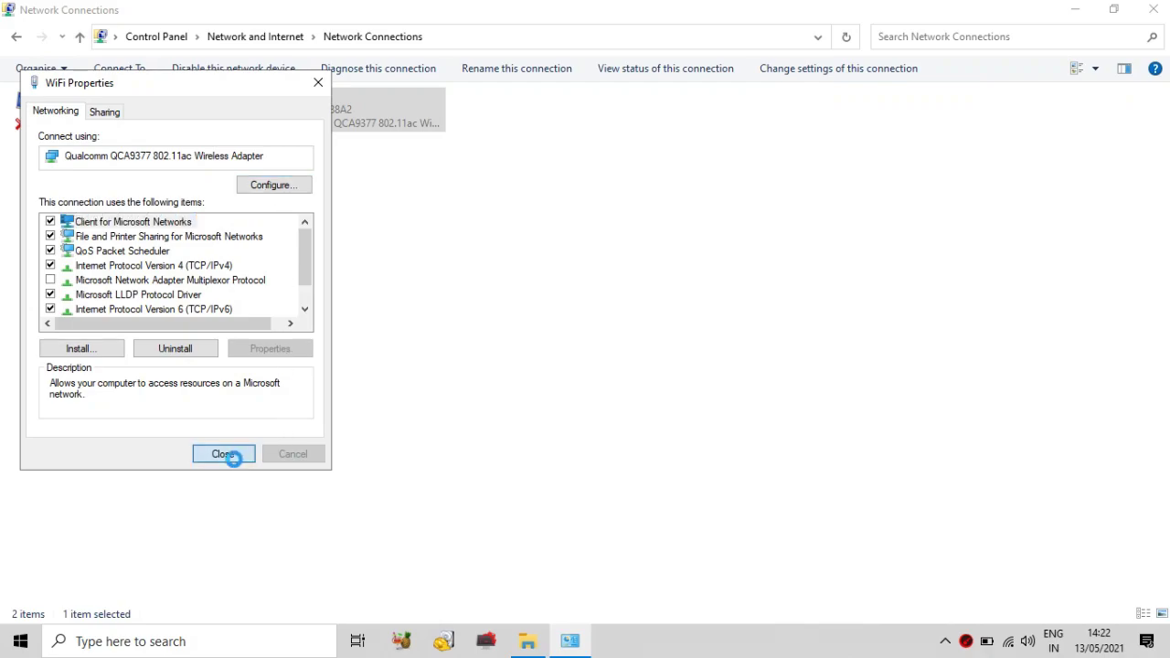
right_click(370, 208)
click(476, 284)
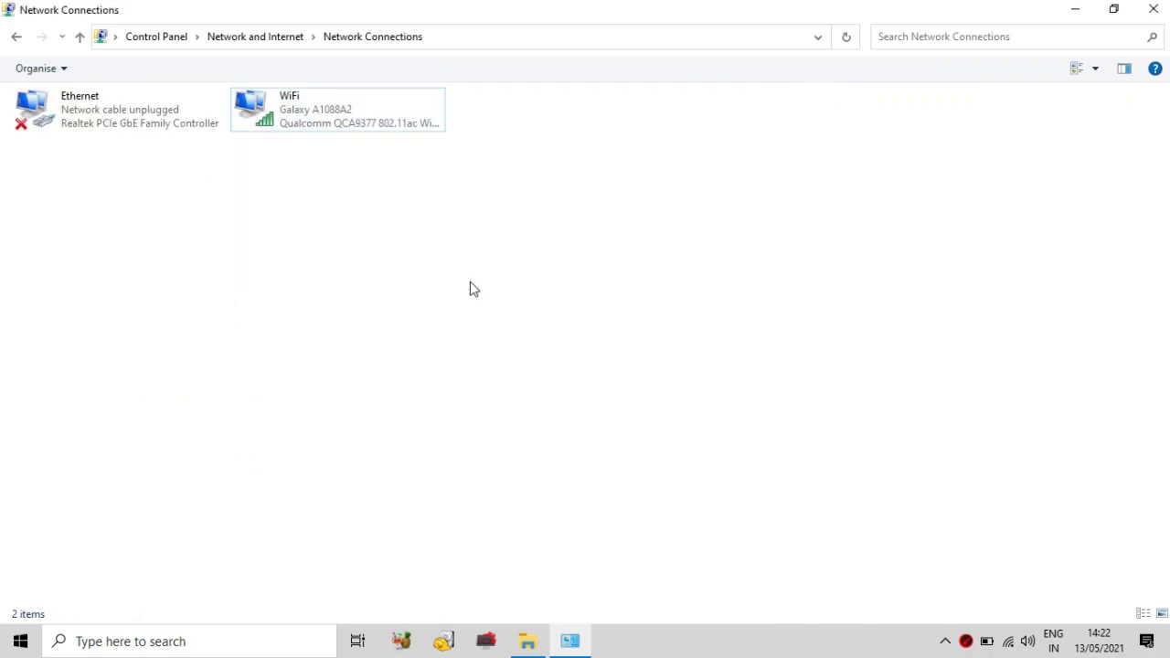
click(1156, 11)
right_click(594, 136)
click(674, 189)
right_click(499, 188)
click(585, 240)
Open the Advanced options of Windows Update in the Settings app and go to the Pause updates section
key(super)
text(se)
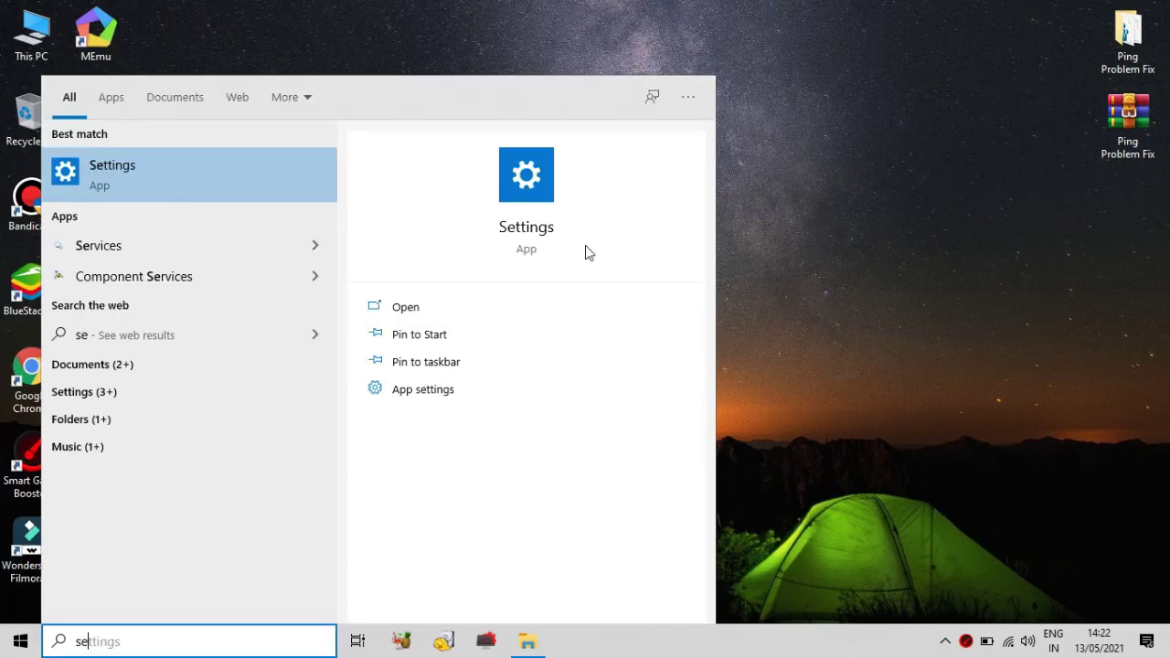
text(tt)
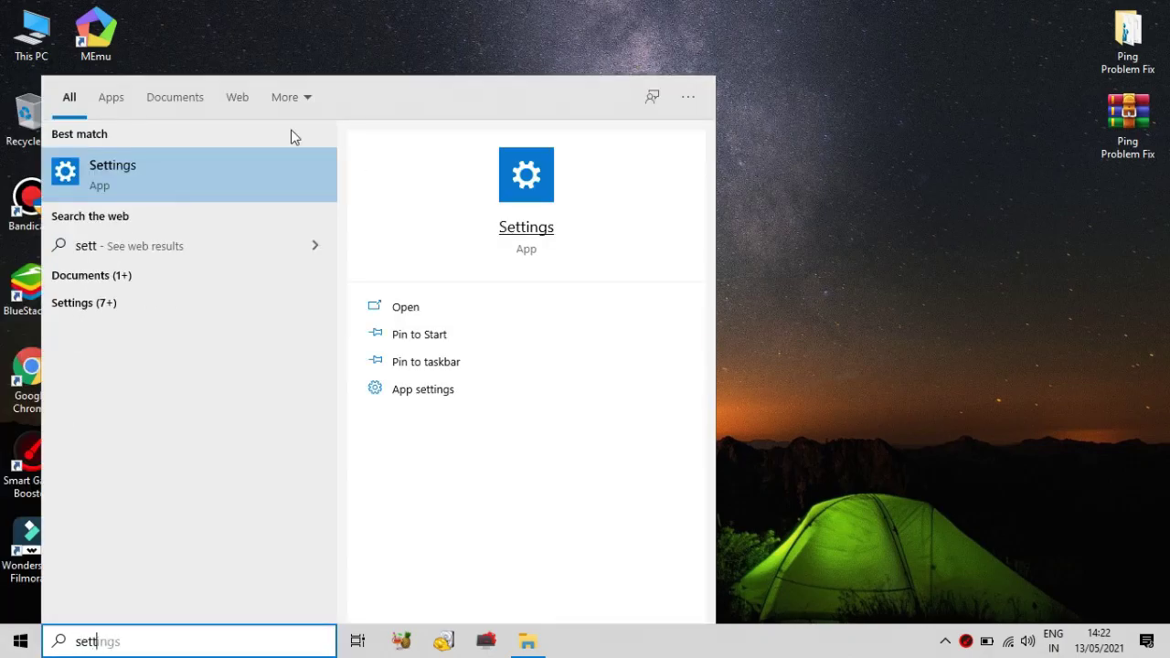
click(214, 173)
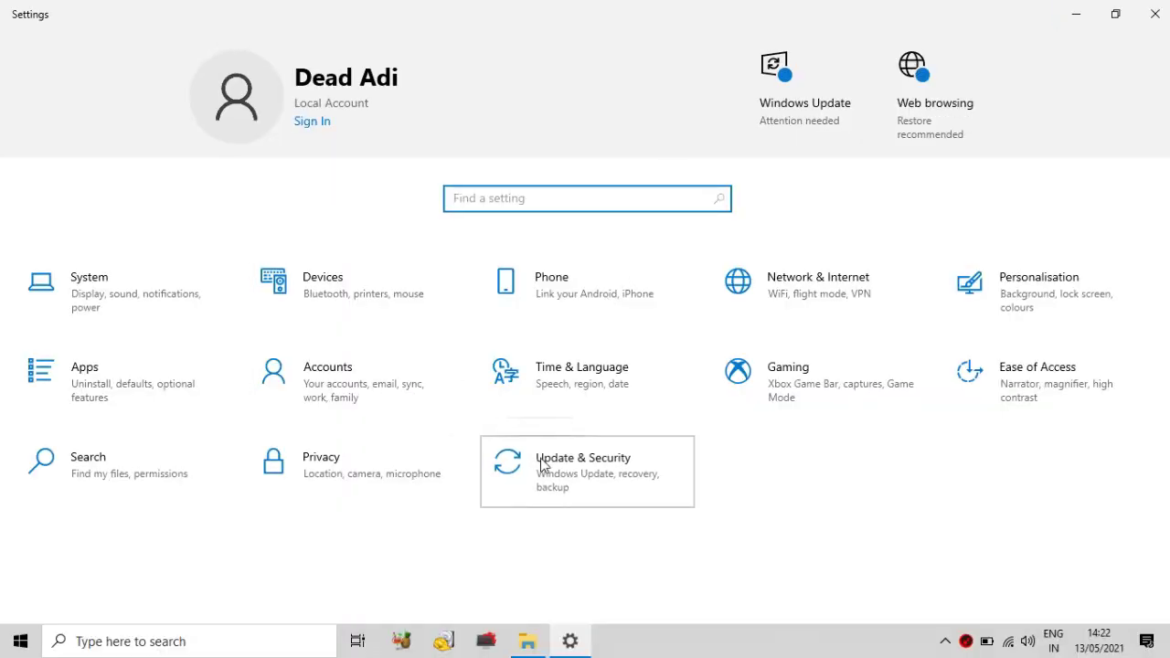
key(Return)
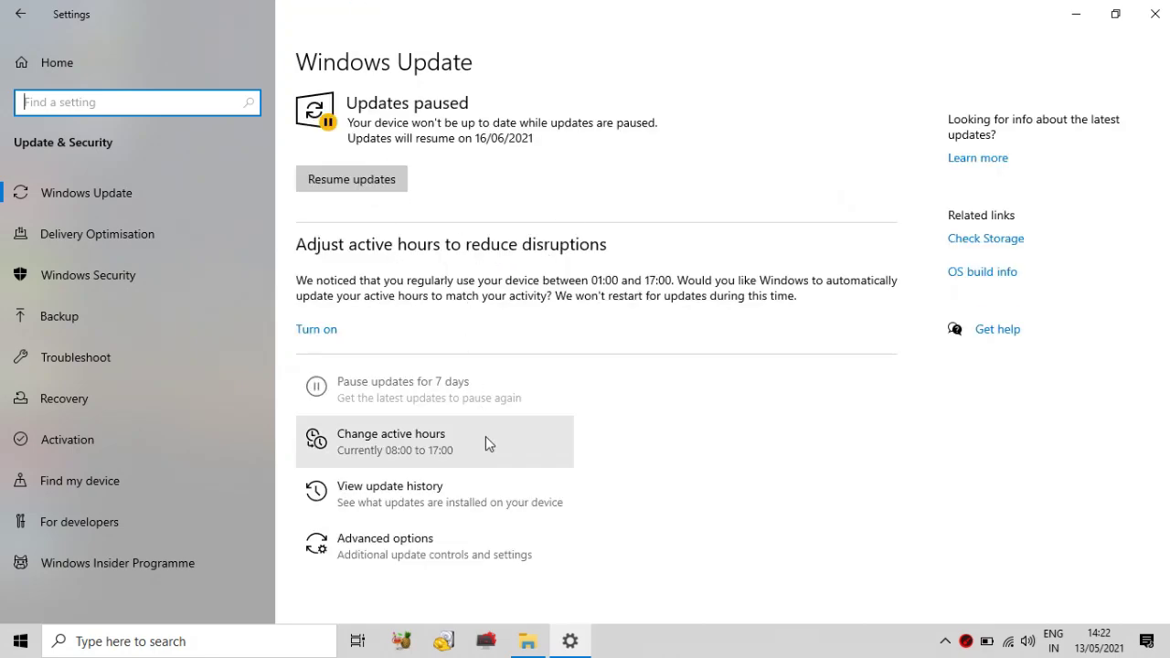
click(417, 541)
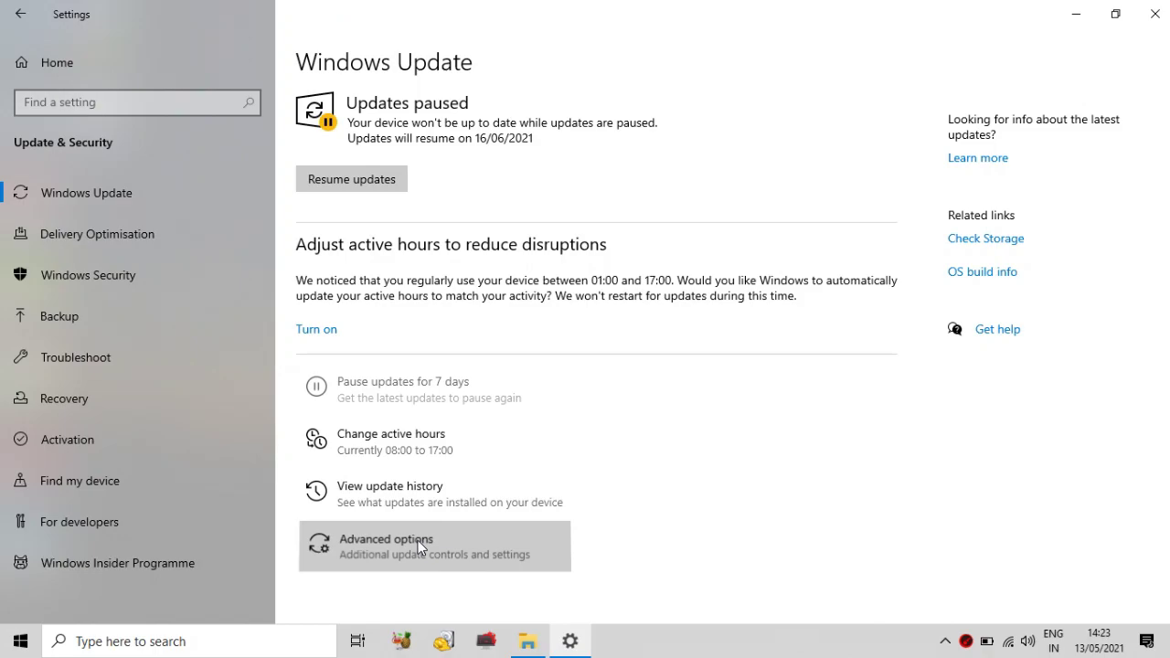
mouse_move(550, 642)
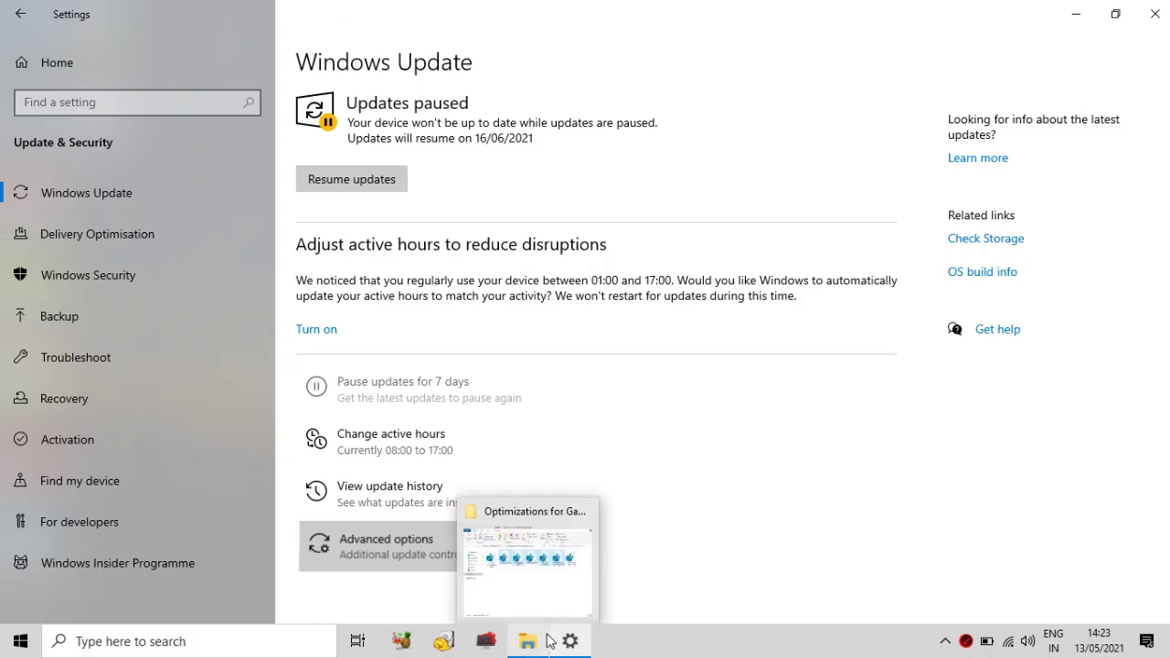
scroll(88, 607, down, 2)
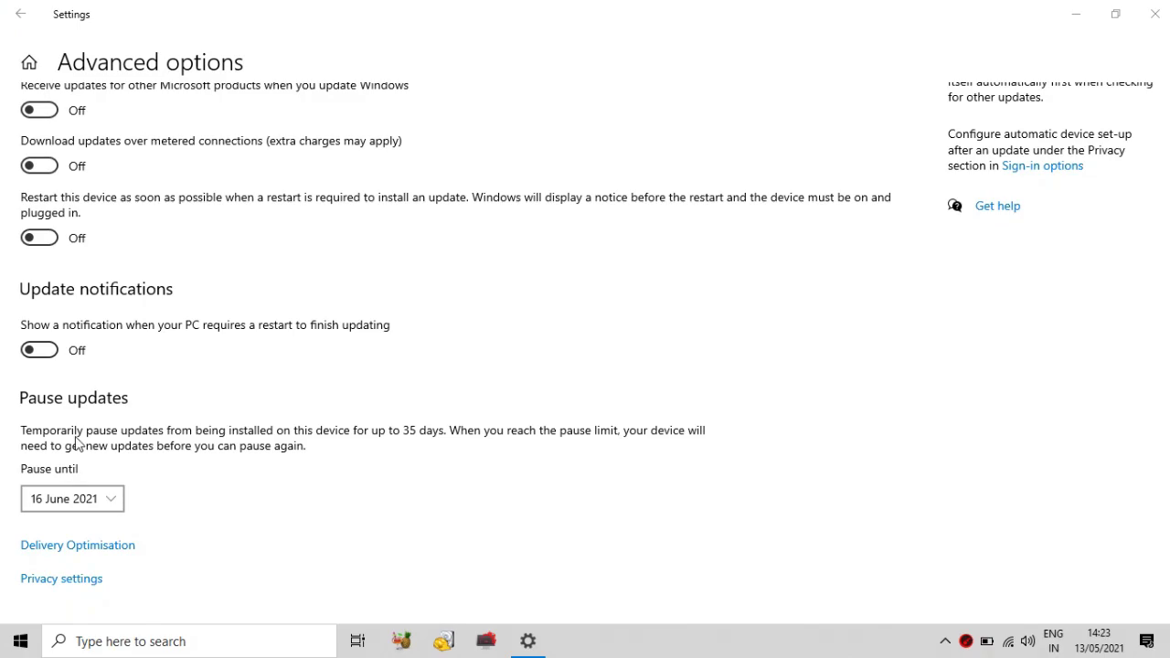
Choose a Pause until date for Windows updates
click(86, 500)
scroll(87, 152, up, 3)
scroll(73, 274, down, 3)
click(73, 470)
click(87, 508)
click(69, 524)
Turn off Allow downloads from other PCs in Delivery Optimisation and close Settings
click(101, 545)
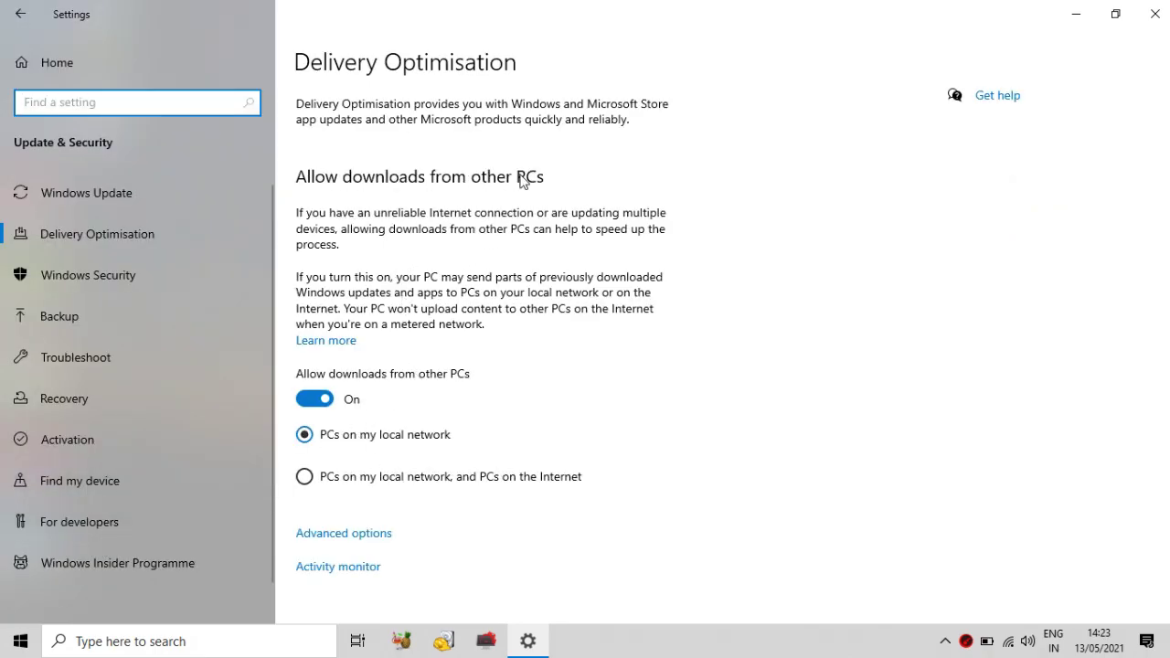
click(320, 405)
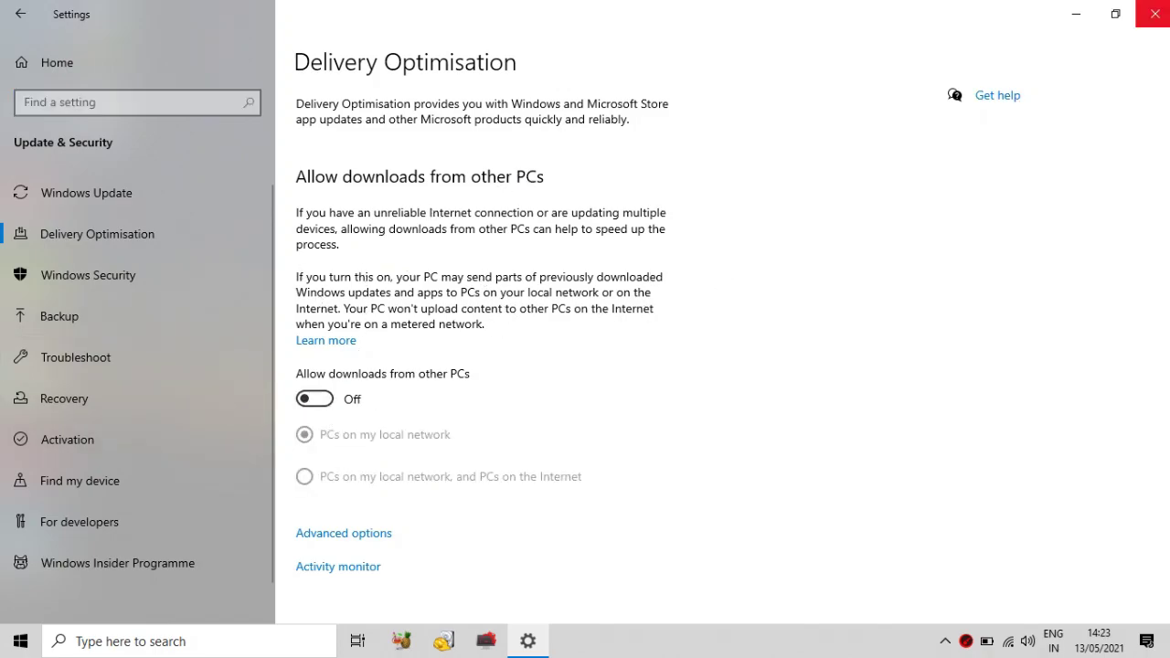
click(1083, 18)
right_click(828, 126)
click(638, 155)
right_click(639, 156)
right_click(536, 161)
click(576, 212)
Launch the MEmu emulator from the desktop
click(98, 32)
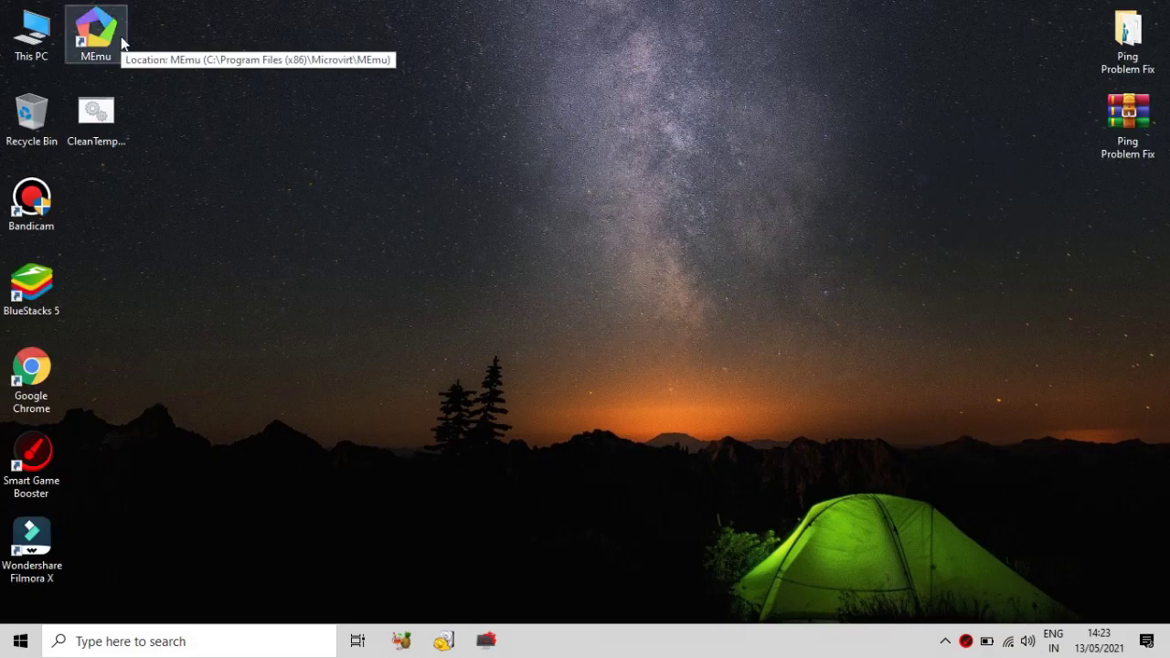
key(super)
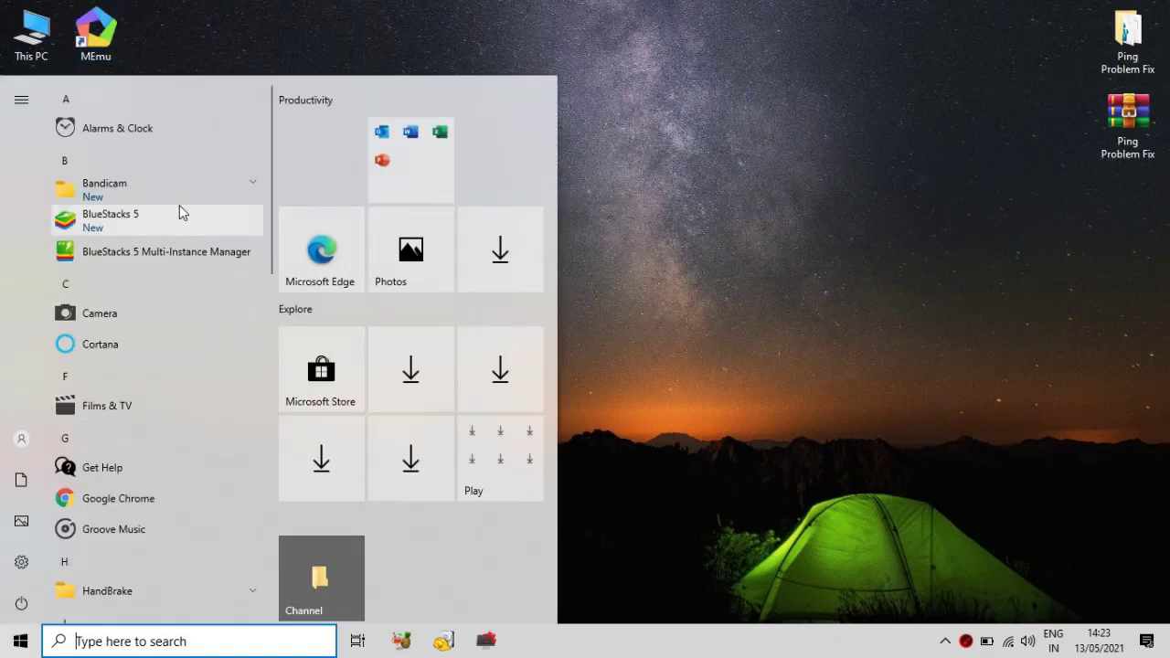
click(805, 209)
right_click(114, 29)
click(195, 37)
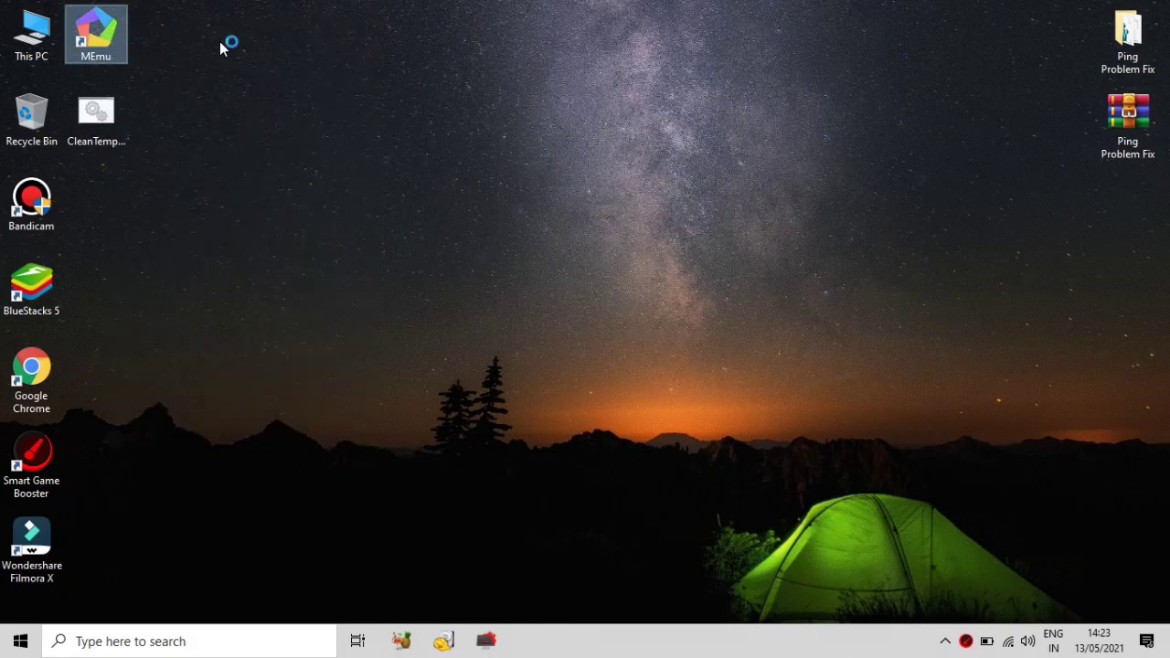
right_click(784, 209)
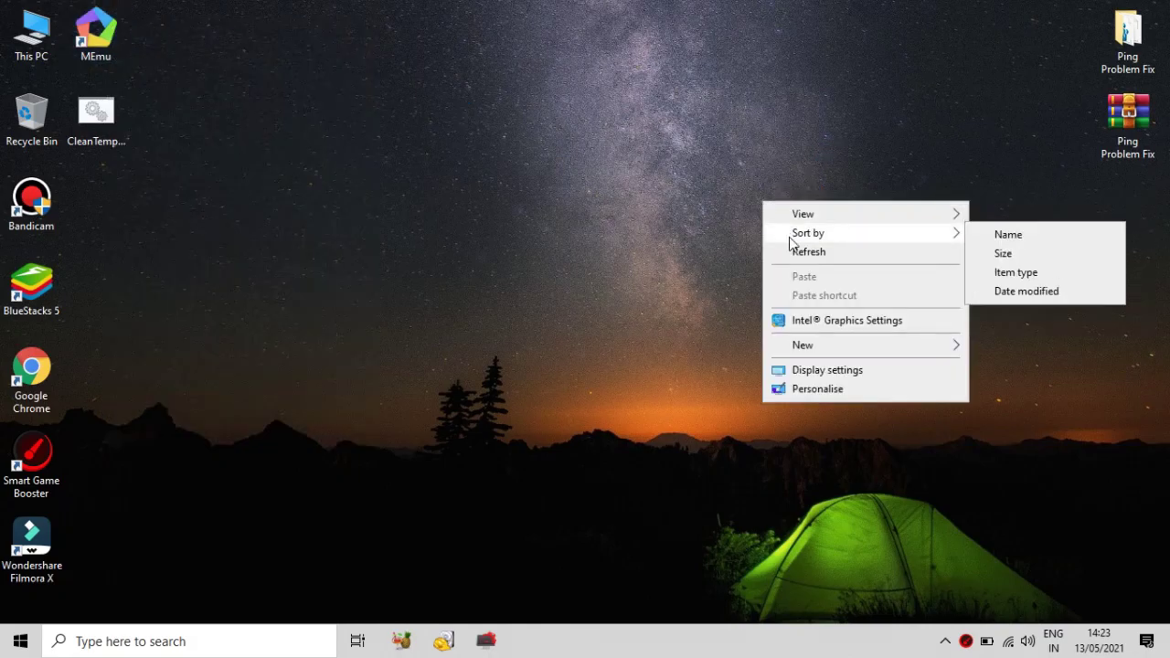
click(815, 250)
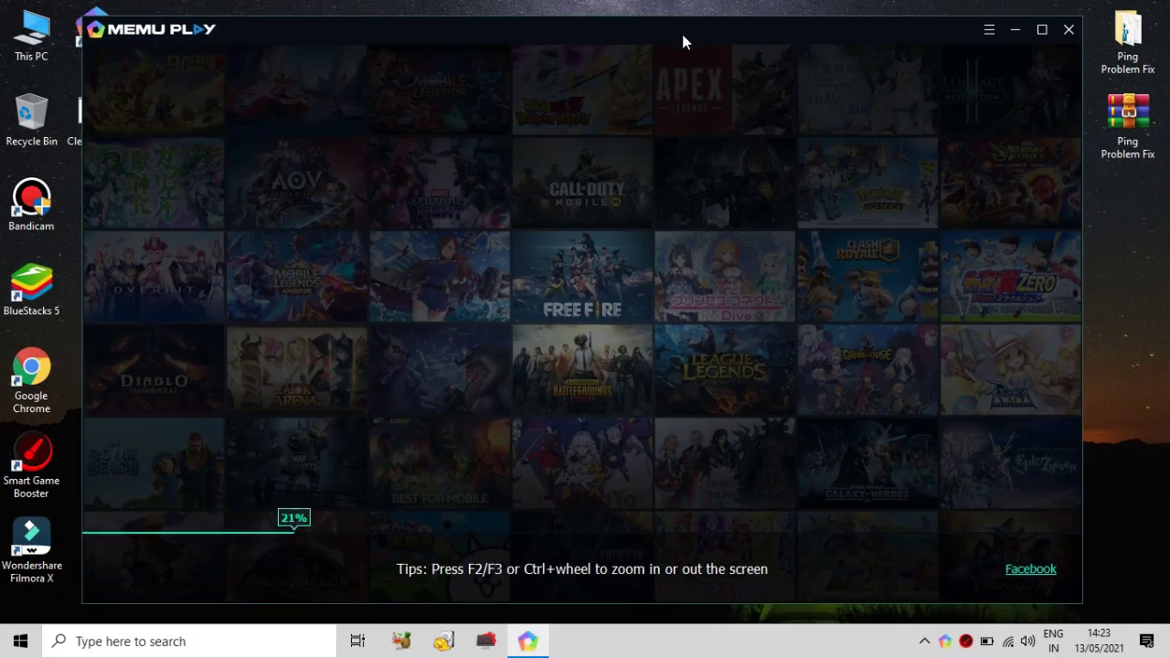
right_click(1100, 261)
click(1106, 312)
right_click(1107, 278)
click(1110, 327)
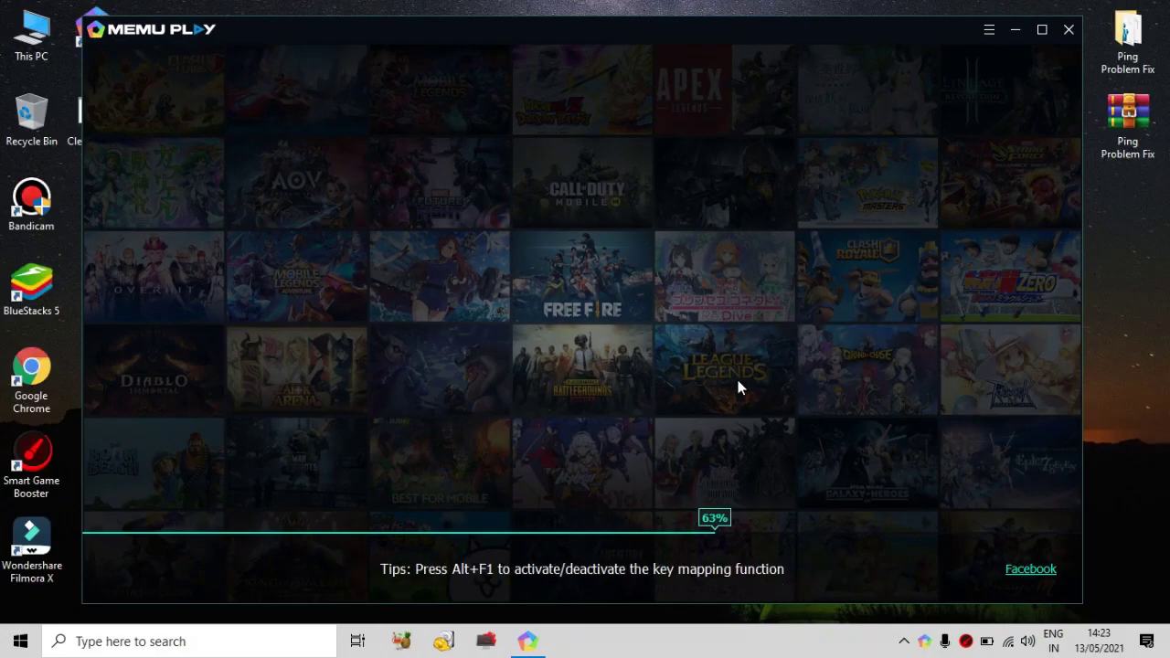
Open Task Manager, check the WiFi adapter's performance graph while the emulator loads, and minimise Task Manager
right_click(729, 642)
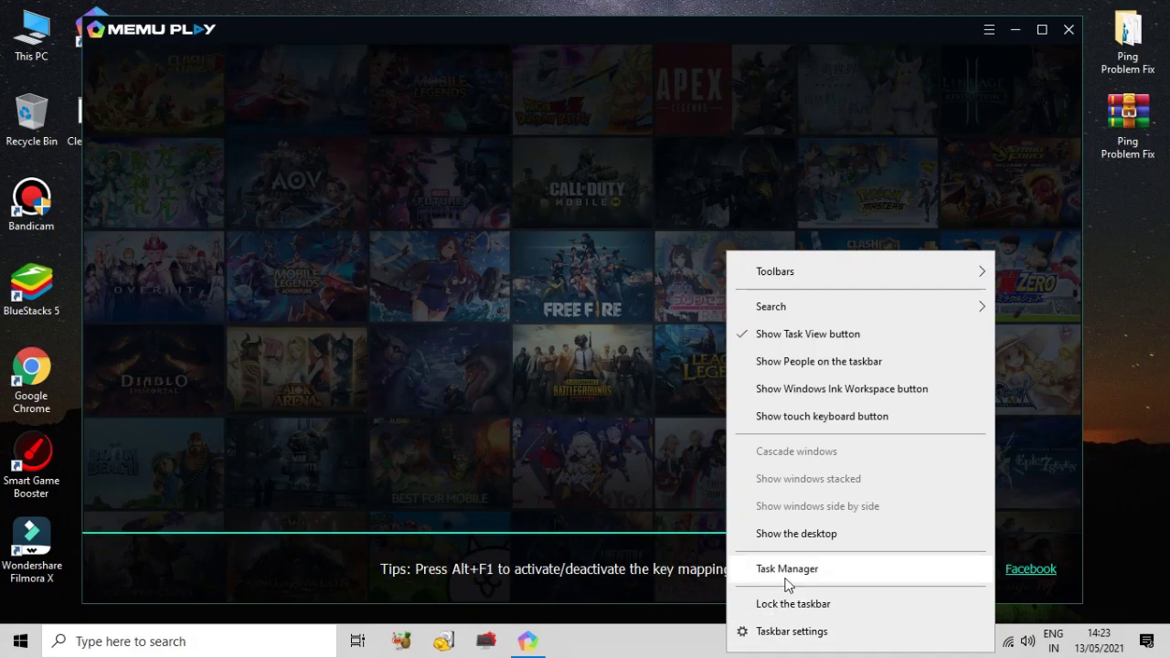
click(786, 570)
click(297, 99)
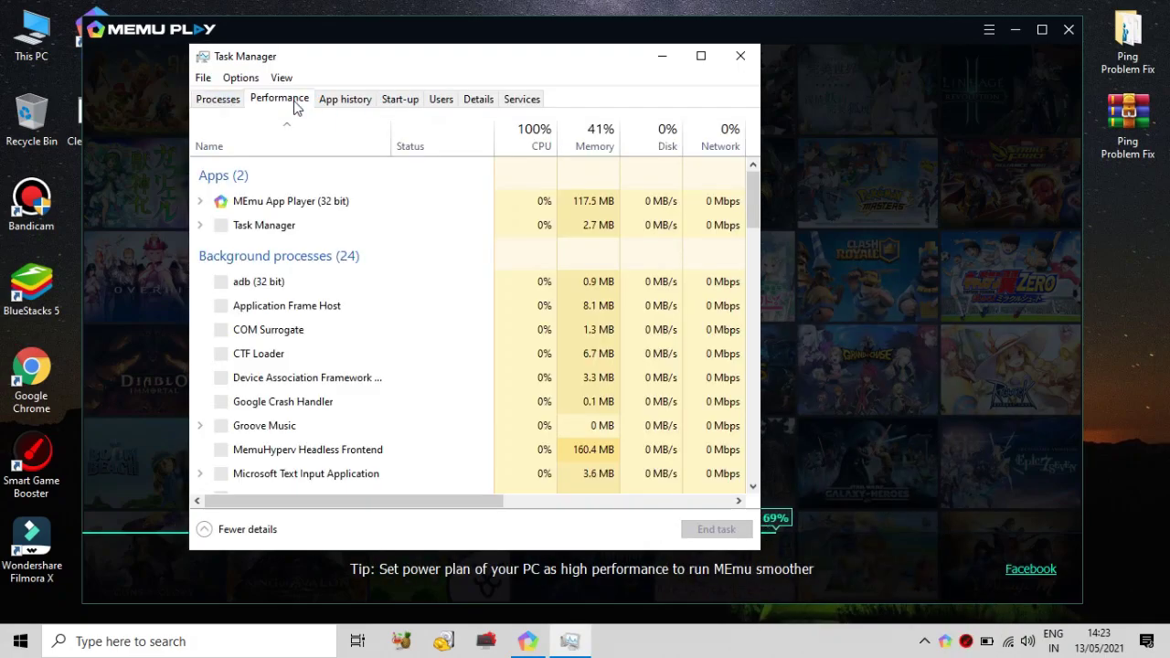
click(295, 335)
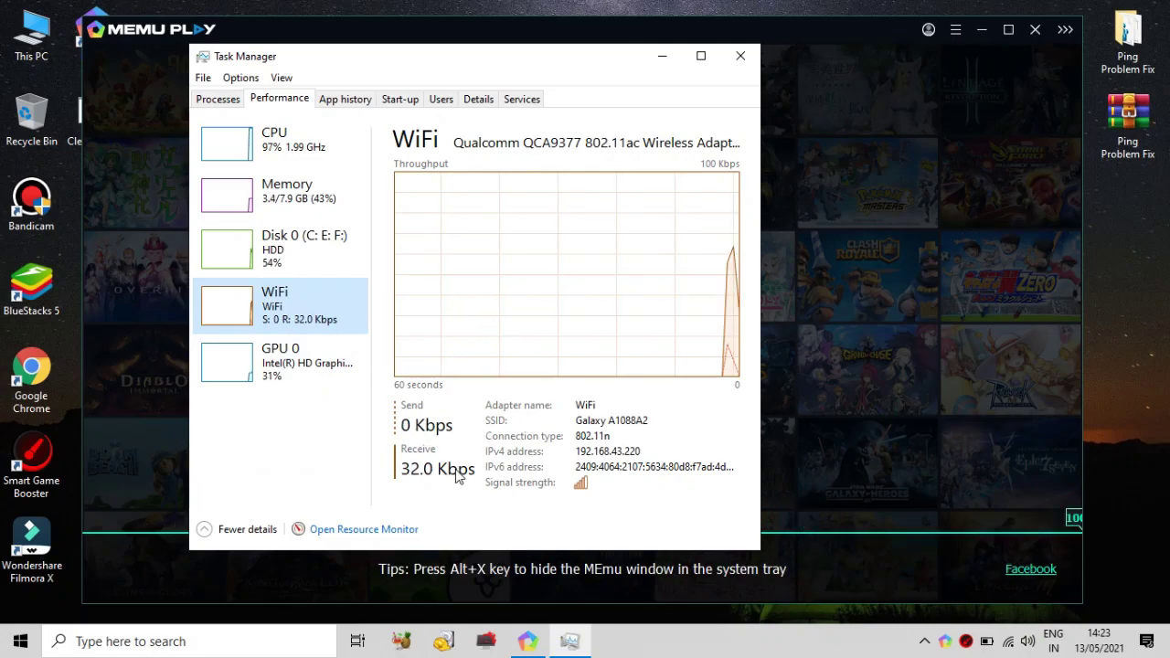
click(674, 57)
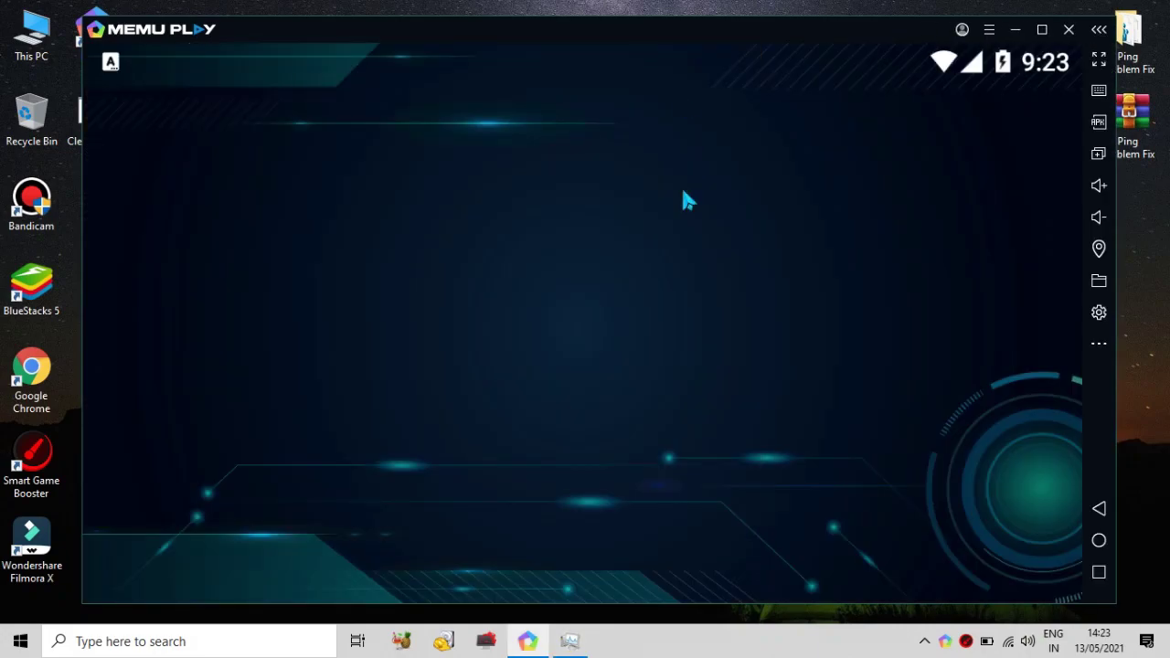
Generate a new WiFi hotspot name and a new MAC address in MEmu's Network system settings
click(990, 30)
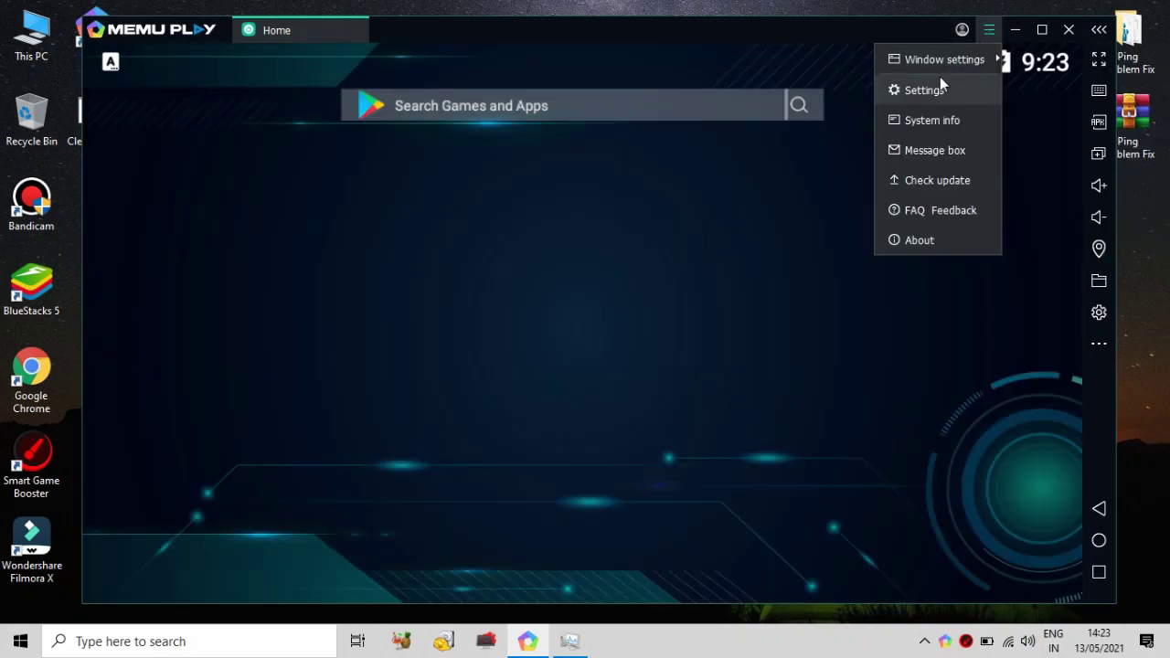
click(933, 98)
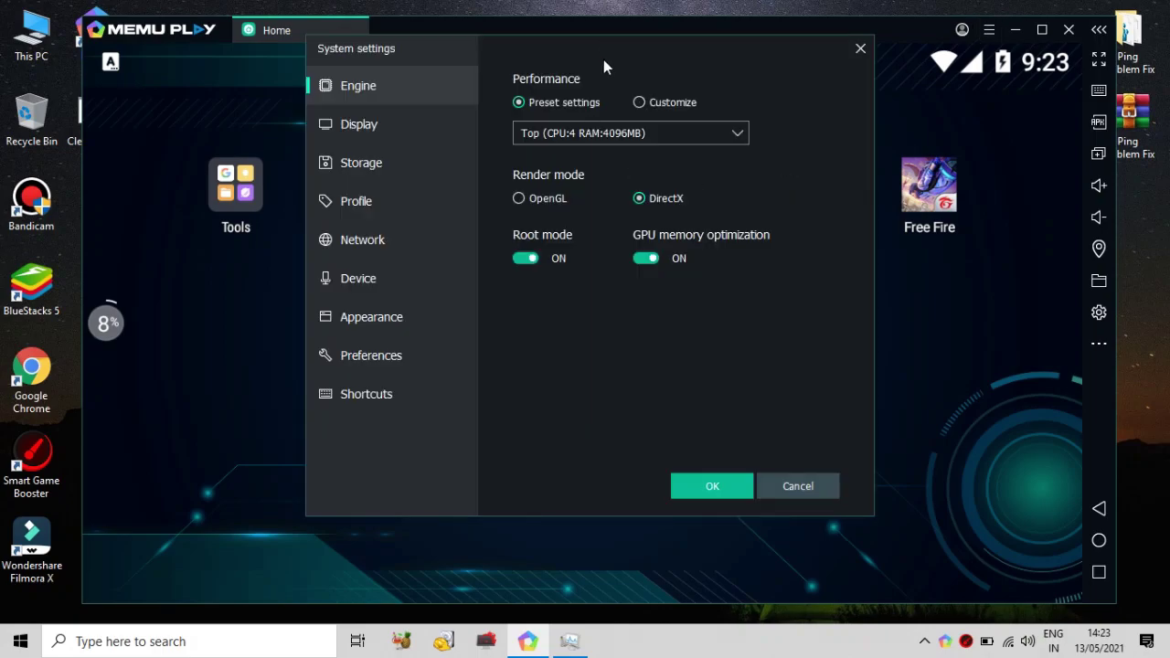
click(385, 256)
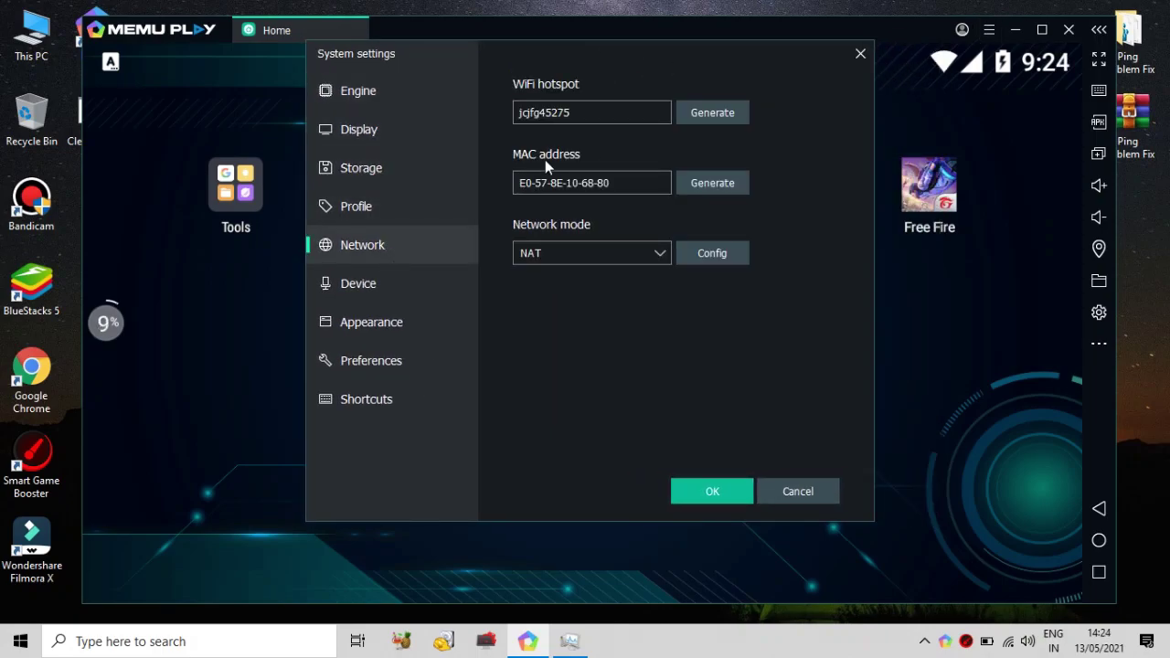
click(711, 183)
Inspect the network mode choices and the DNS configuration for NAT mode without saving any change
click(644, 255)
click(644, 257)
click(708, 255)
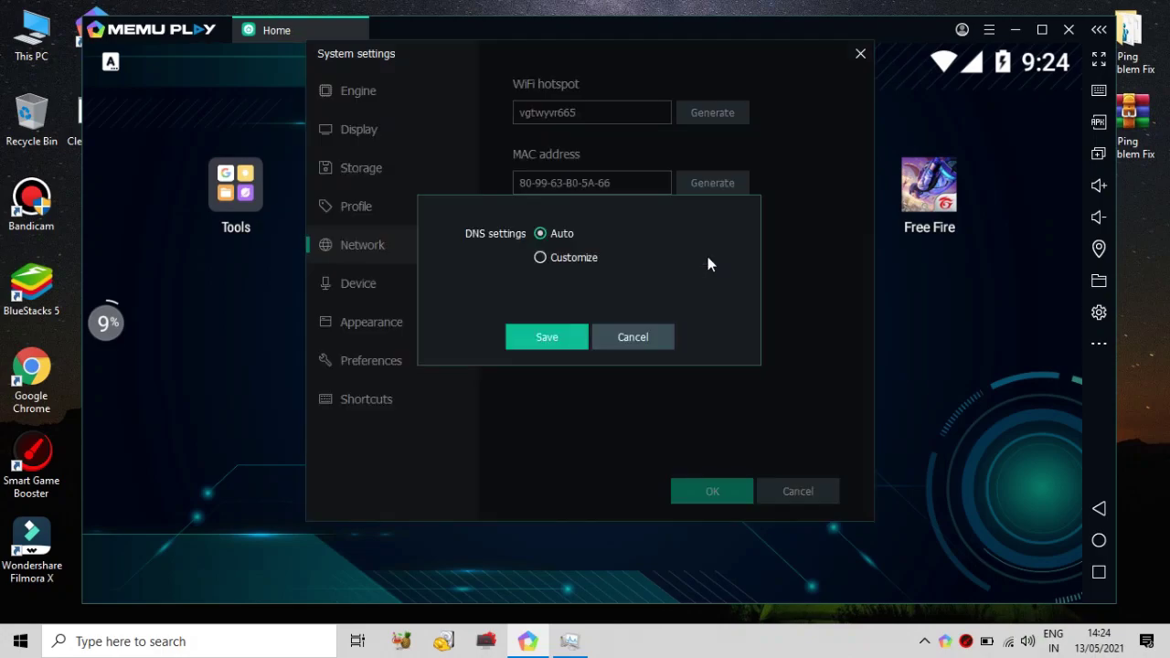
click(640, 338)
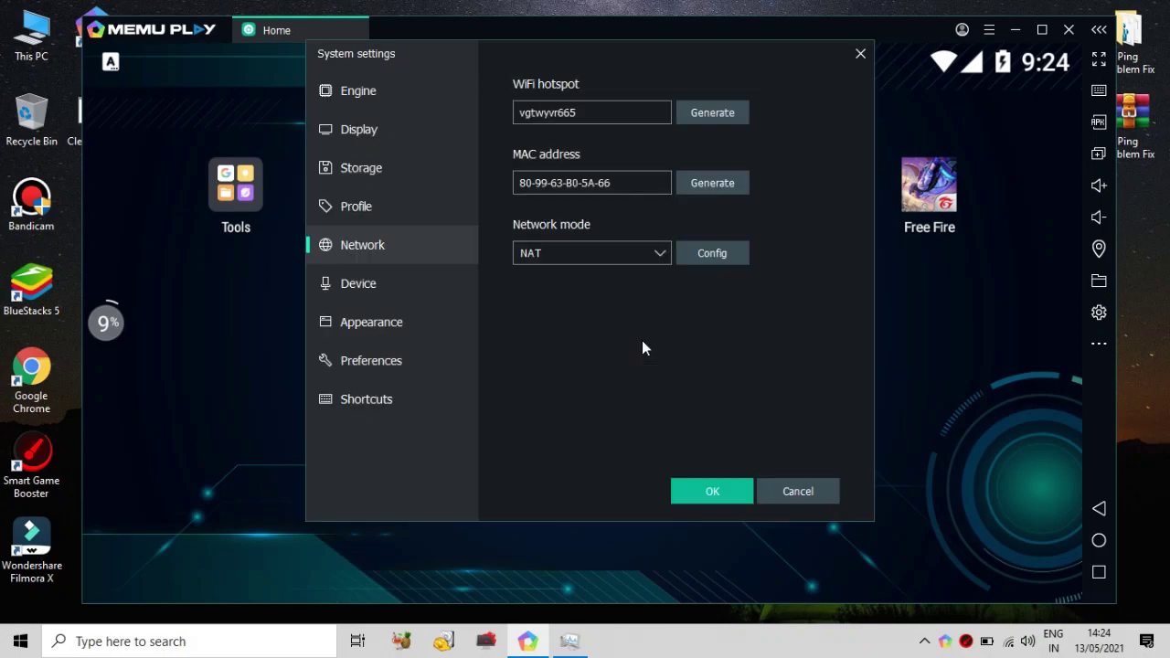
Set the telecom operator to Reliance Jio in the emulator's Profile settings
click(415, 274)
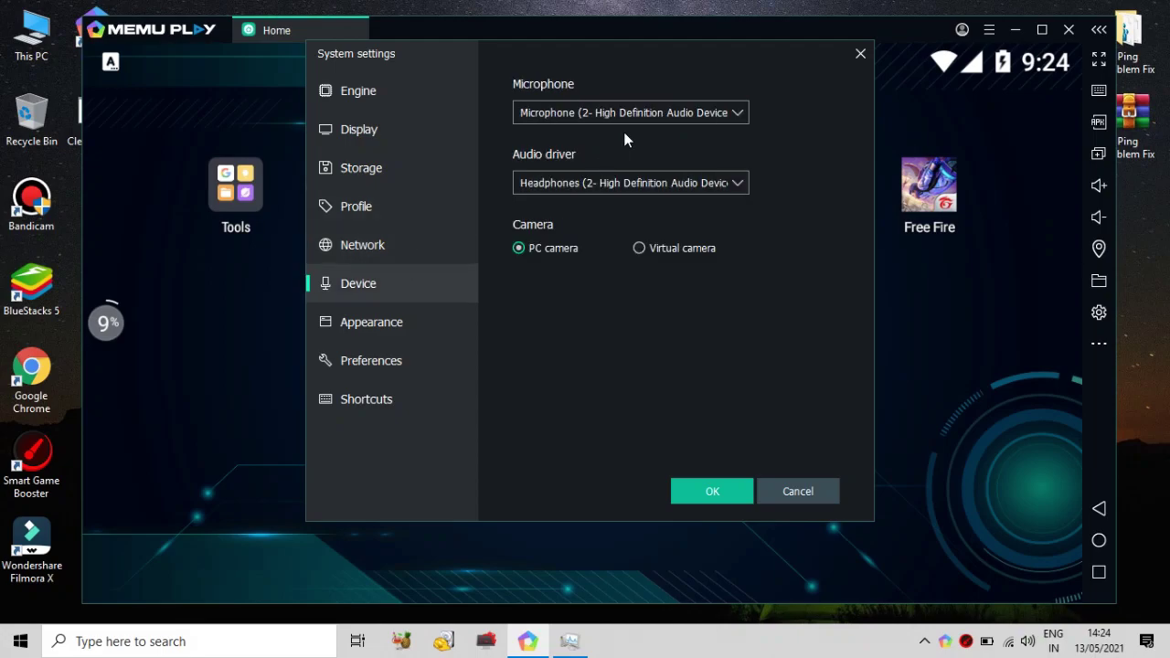
click(421, 208)
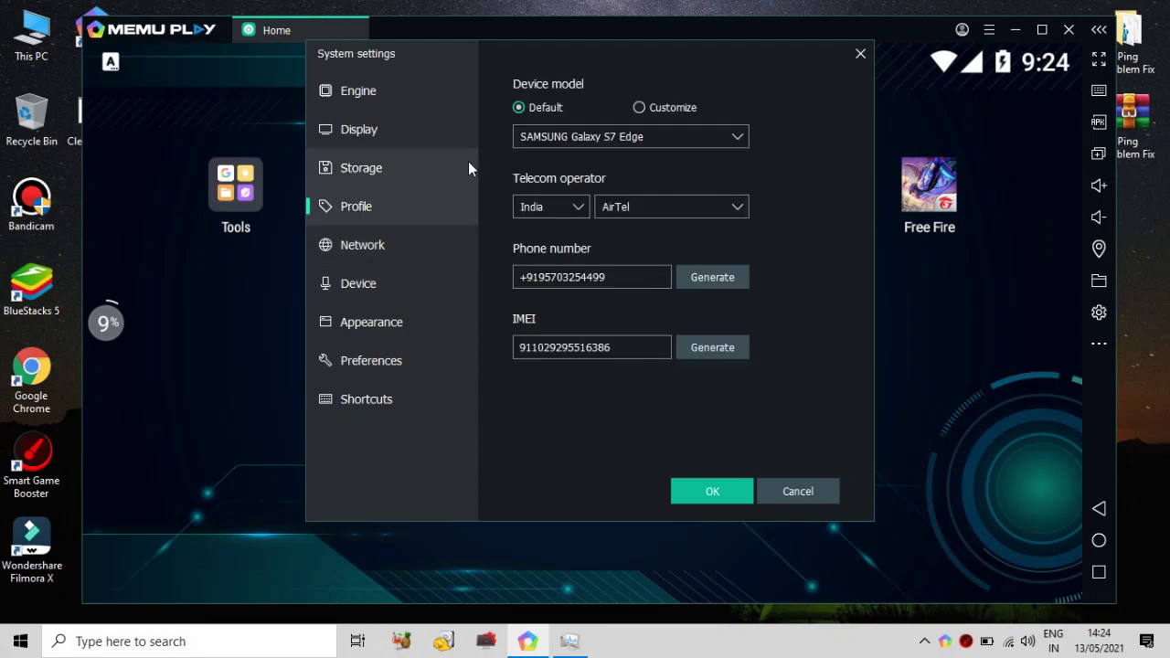
click(618, 137)
click(620, 193)
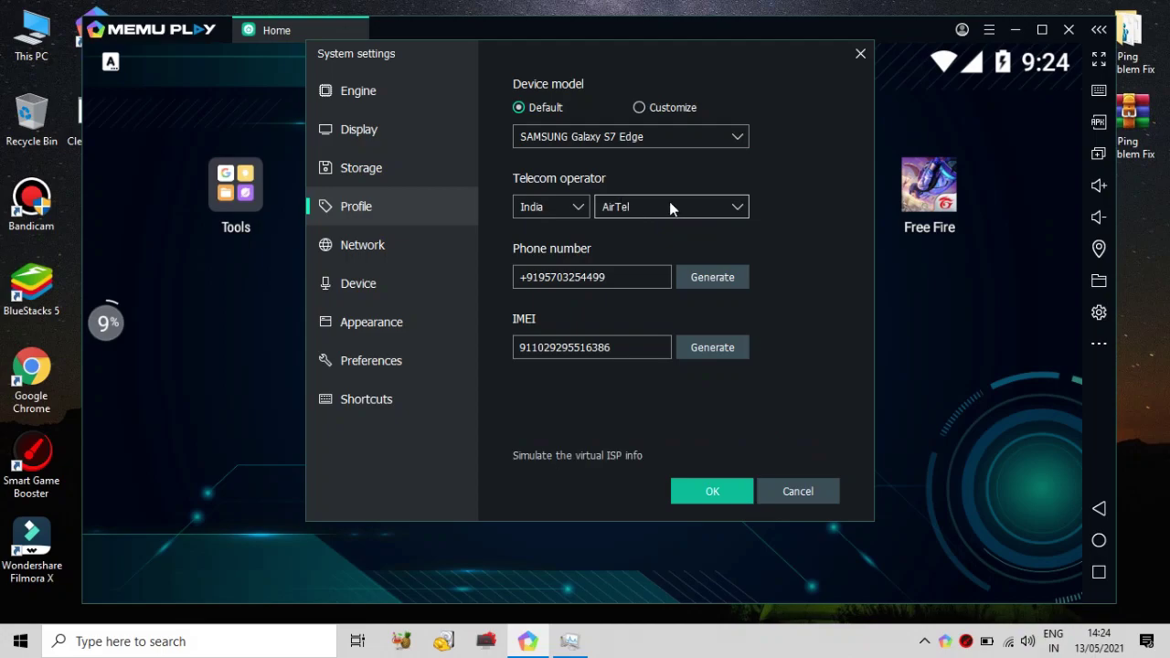
click(651, 207)
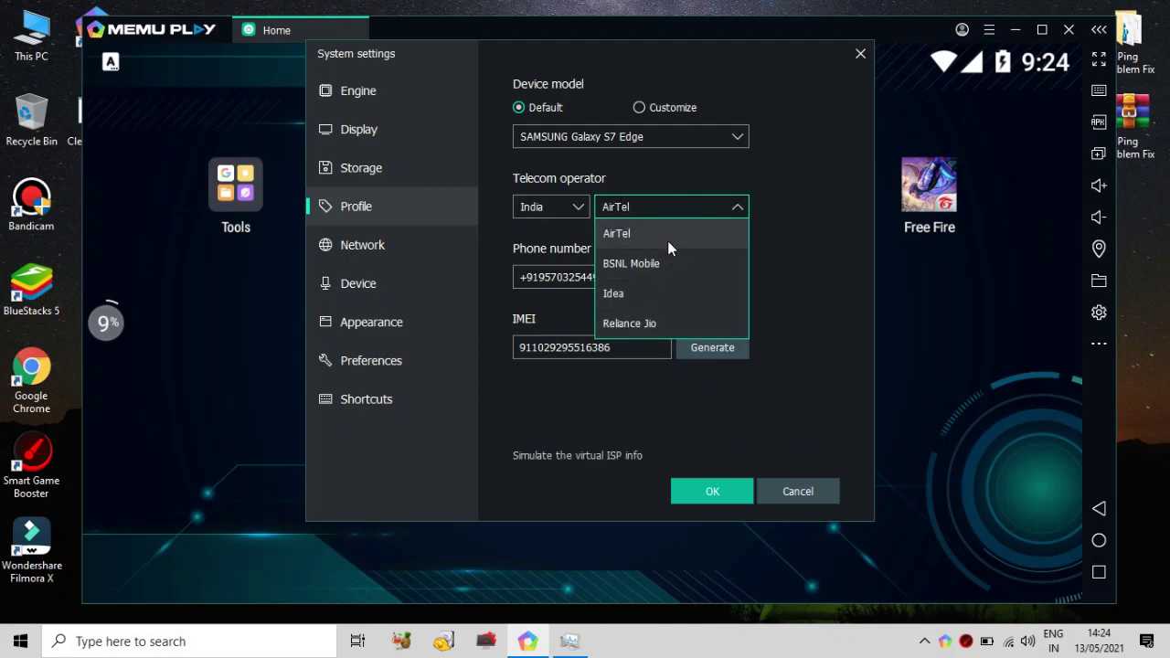
click(668, 320)
Generate a new phone number and IMEI for the emulator profile, and apply the settings by restarting immediately
click(724, 276)
click(718, 348)
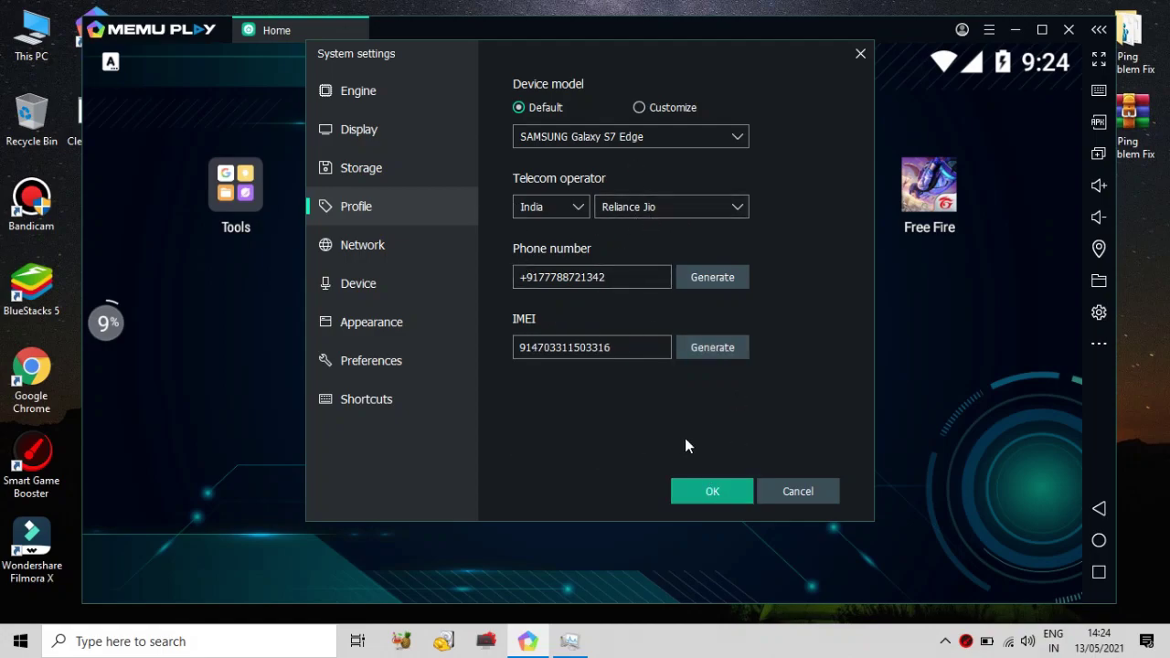
click(692, 484)
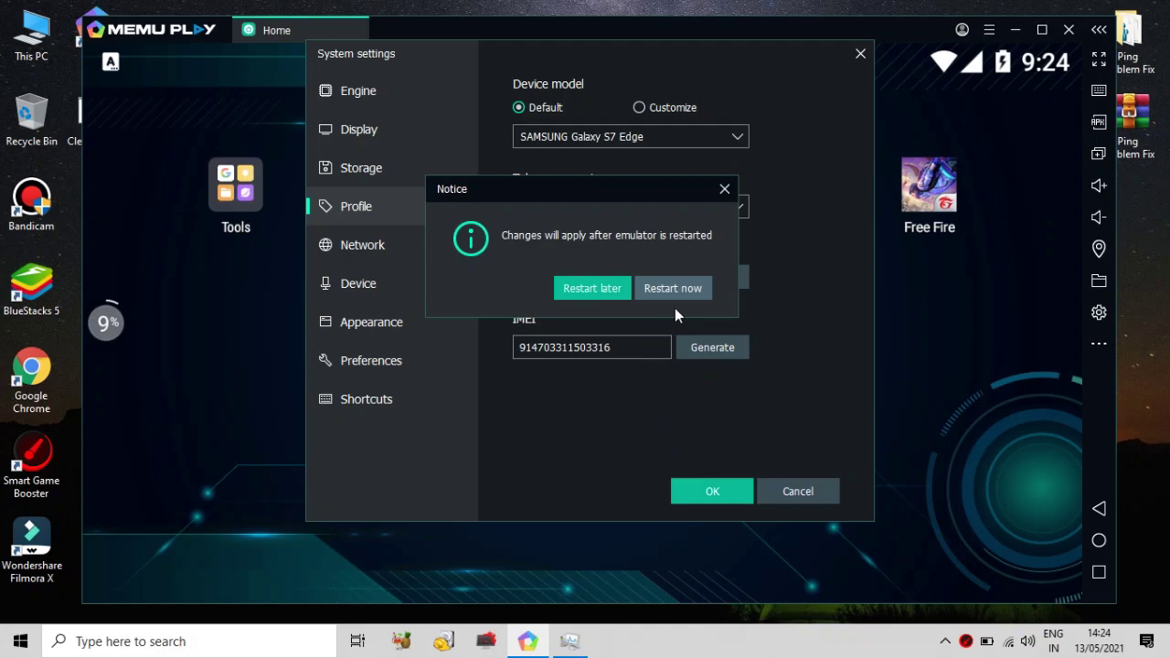
click(665, 288)
right_click(810, 205)
click(850, 255)
right_click(841, 228)
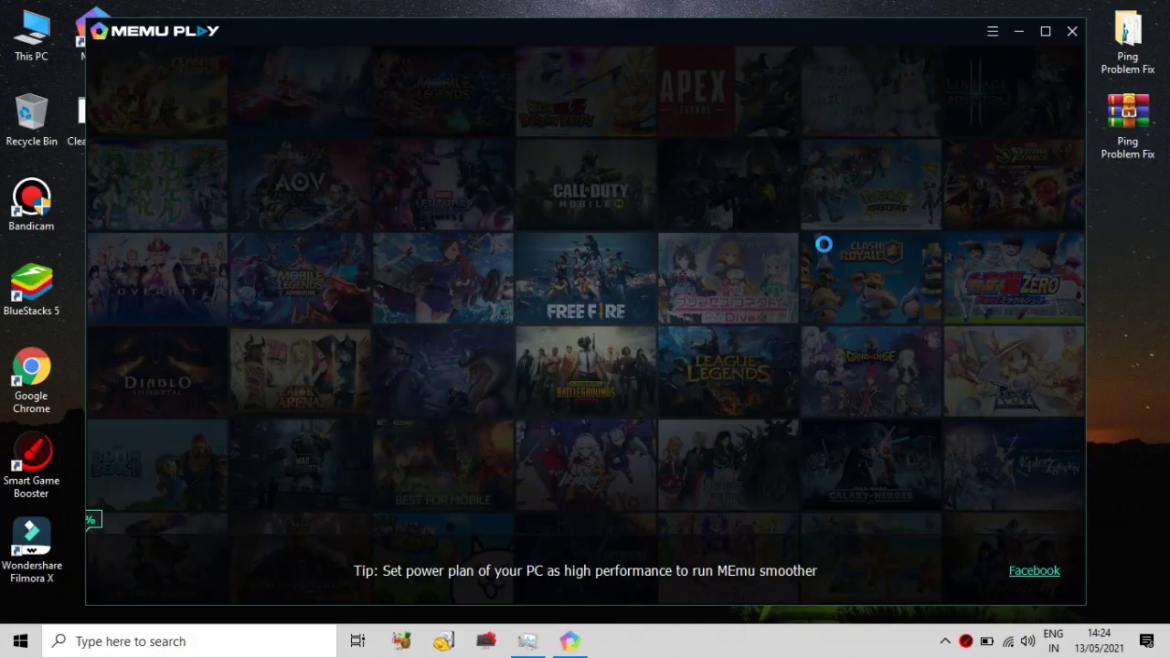
drag(707, 38, 704, 31)
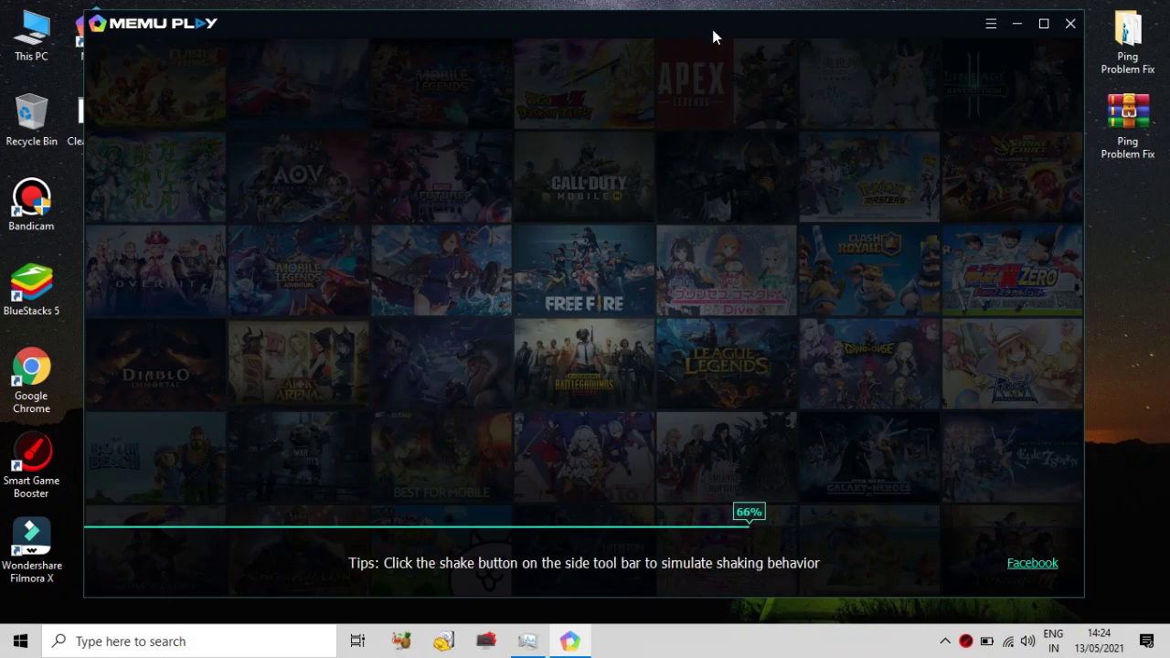
Bring Task Manager back from the system tray, check the WiFi throughput graph, and minimise it again
click(945, 640)
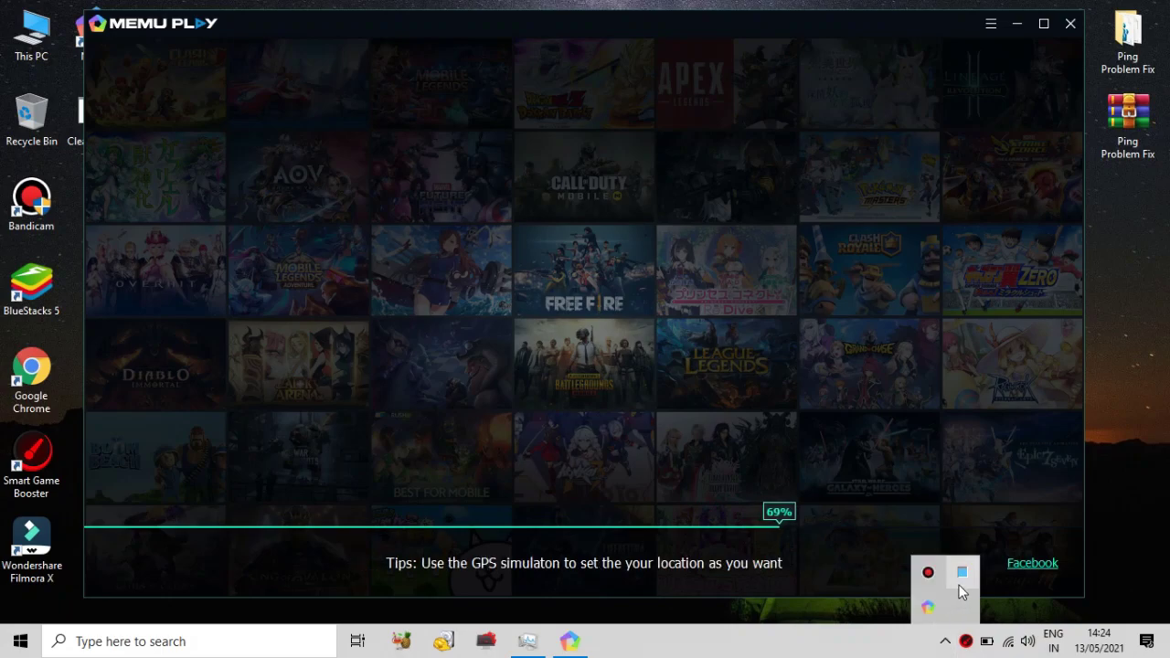
mouse_move(963, 581)
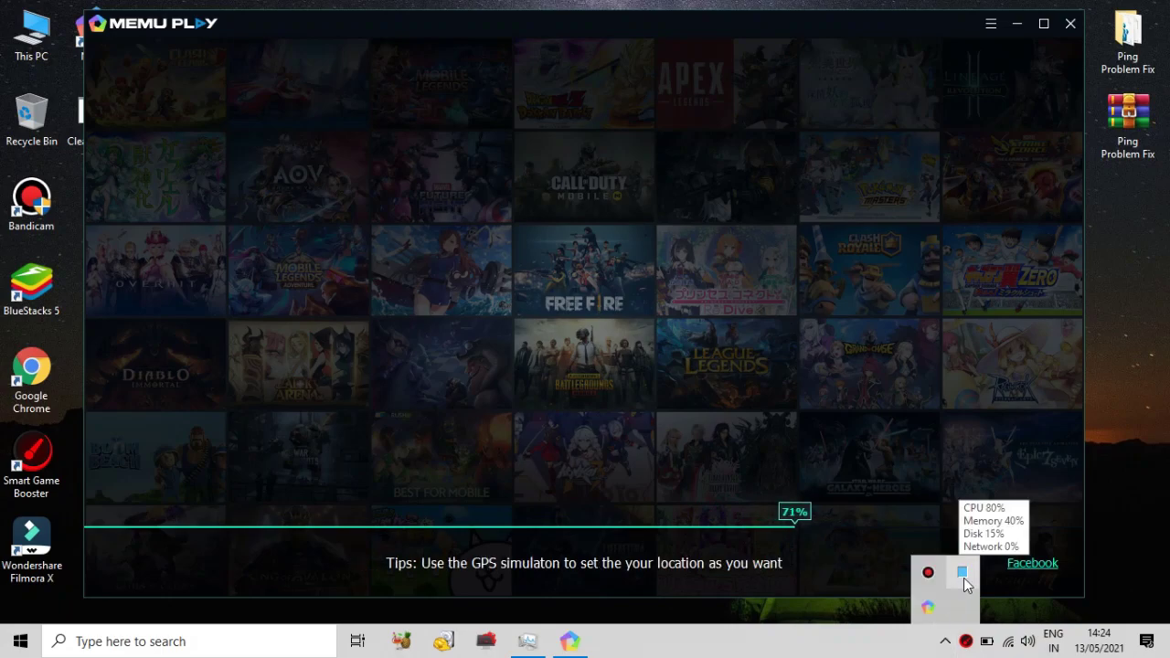
double_click(961, 576)
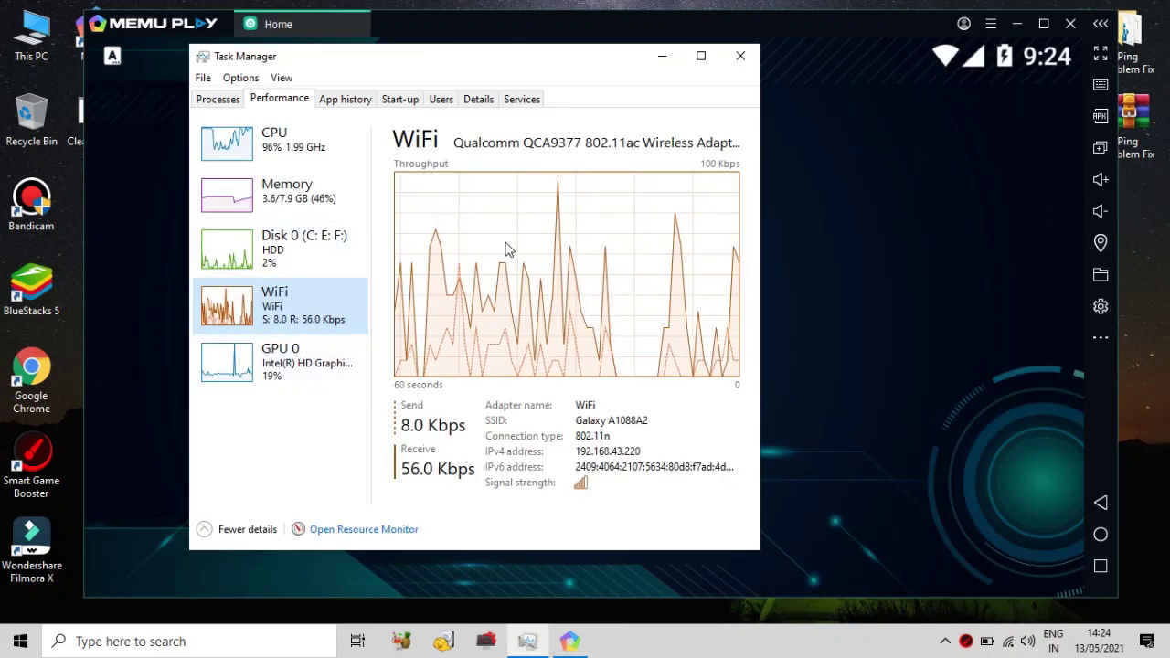
click(663, 62)
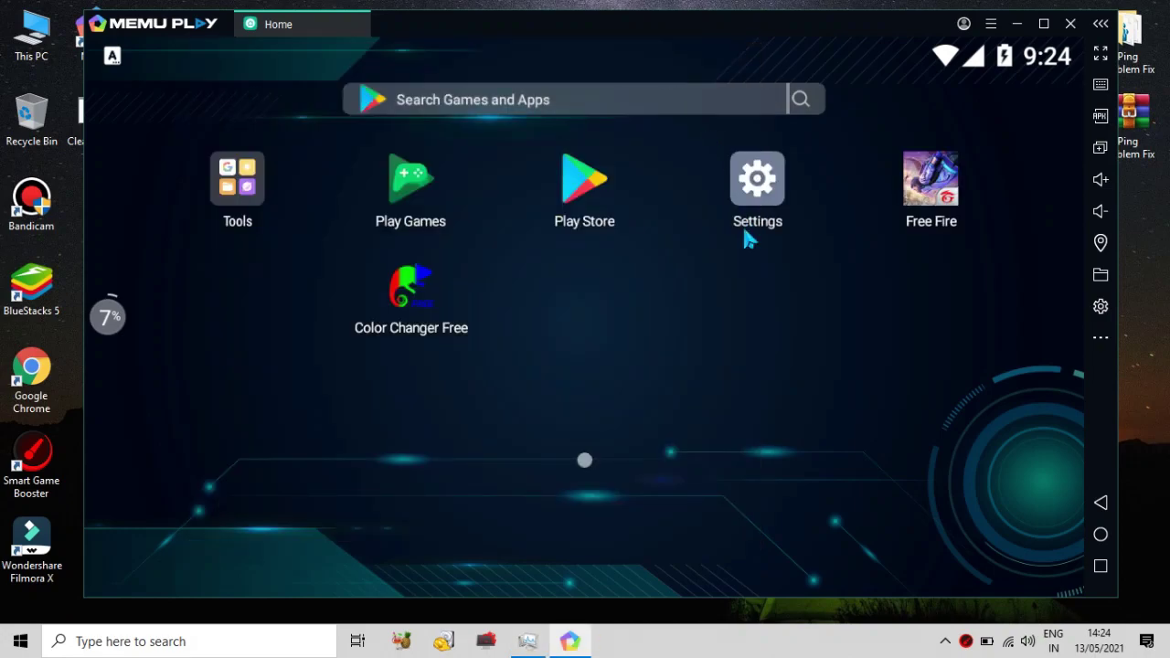
Review the emulator's Engine, Network and Profile system settings after the restart, and close the emulator
click(990, 24)
click(958, 97)
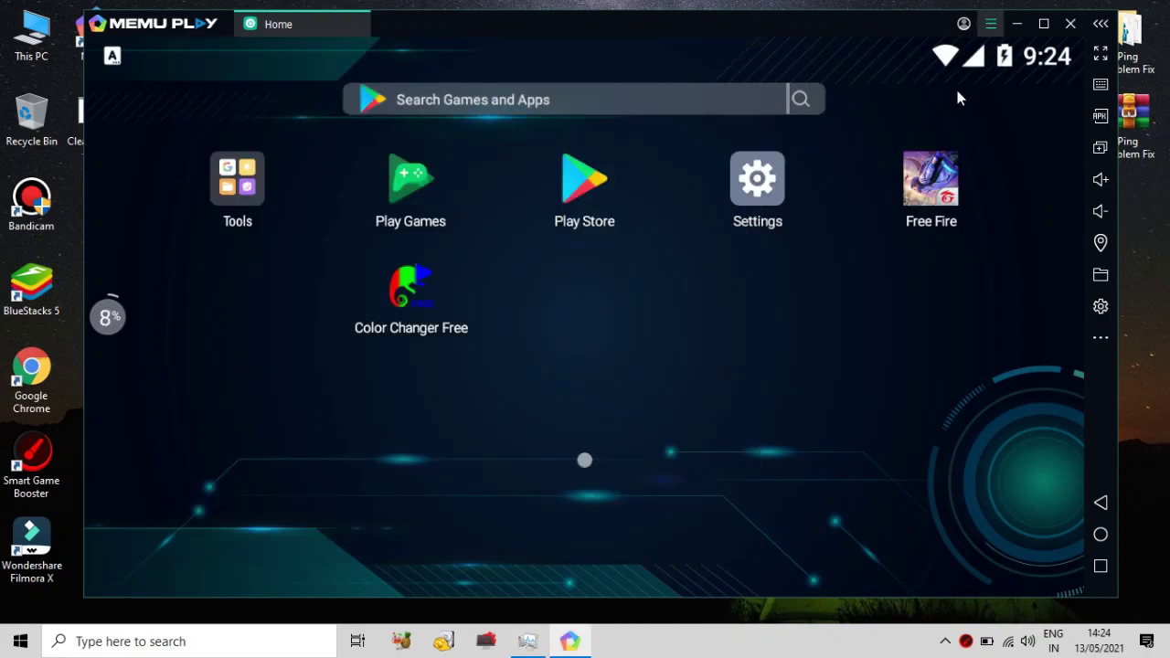
drag(653, 36, 668, 55)
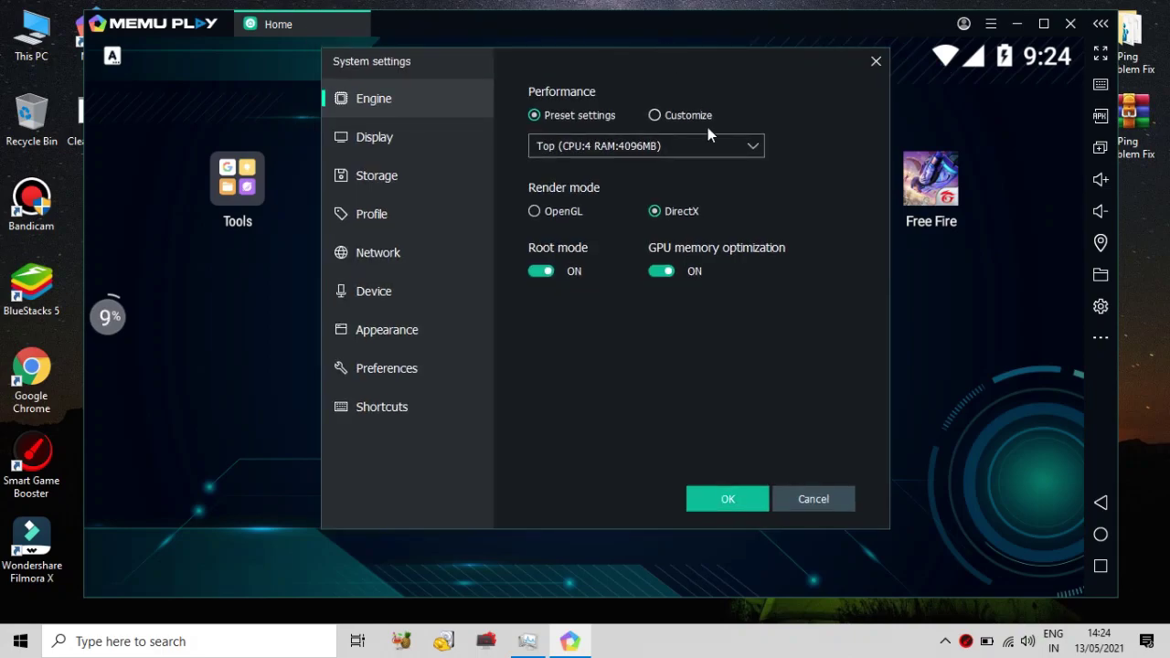
click(433, 257)
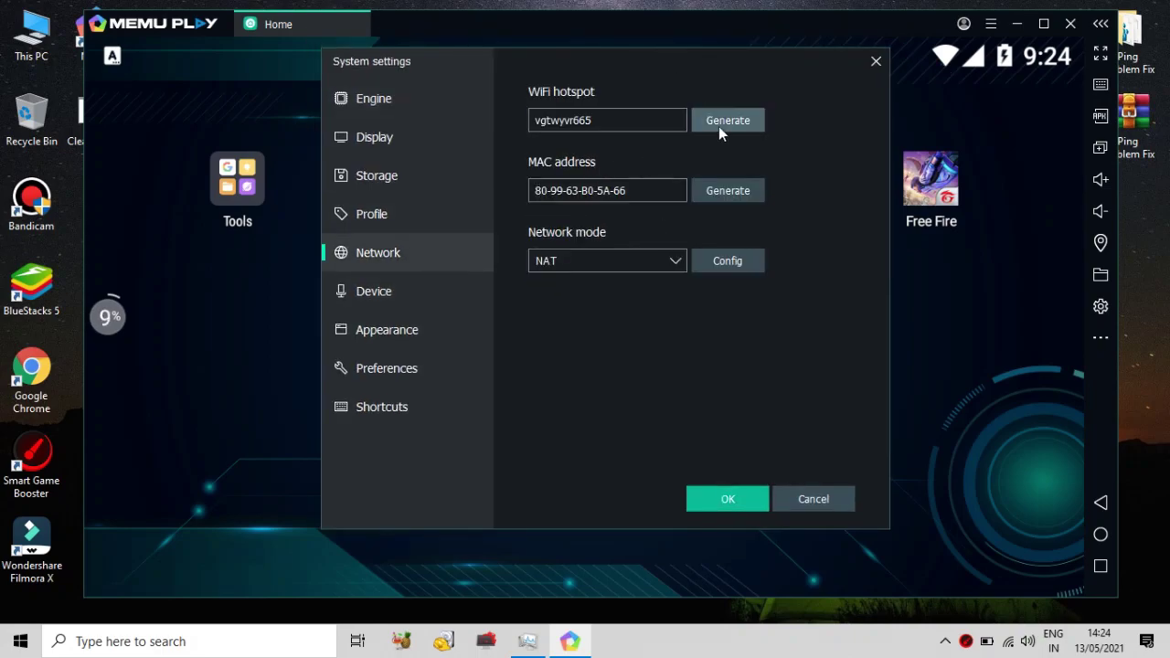
click(471, 205)
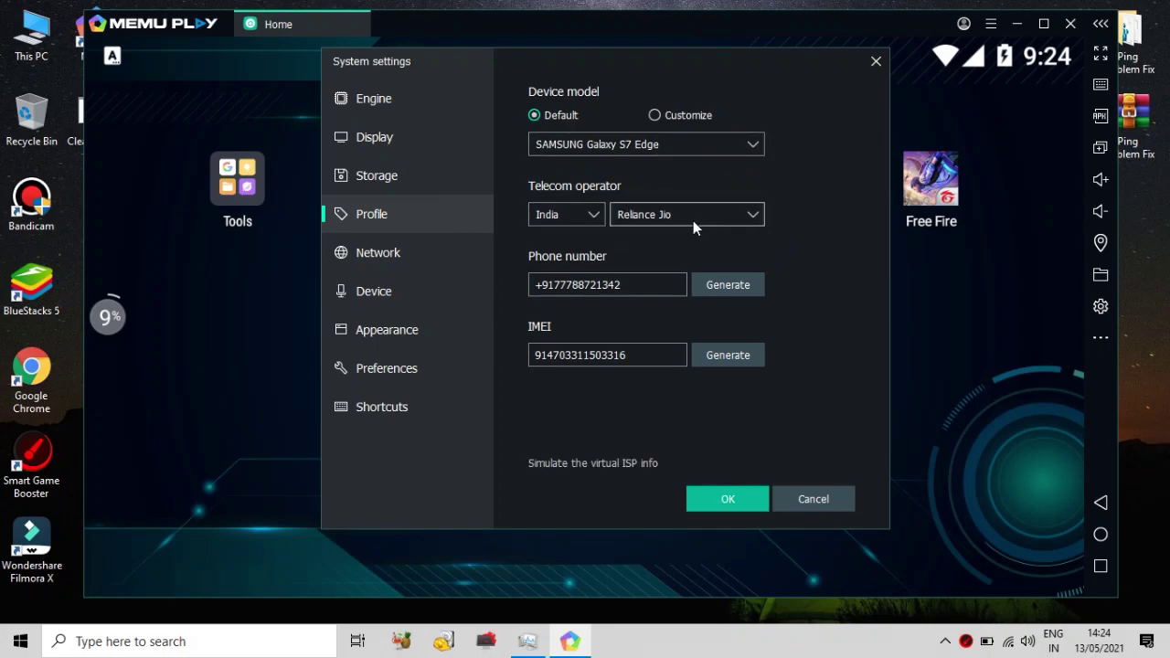
key(Escape)
click(1071, 24)
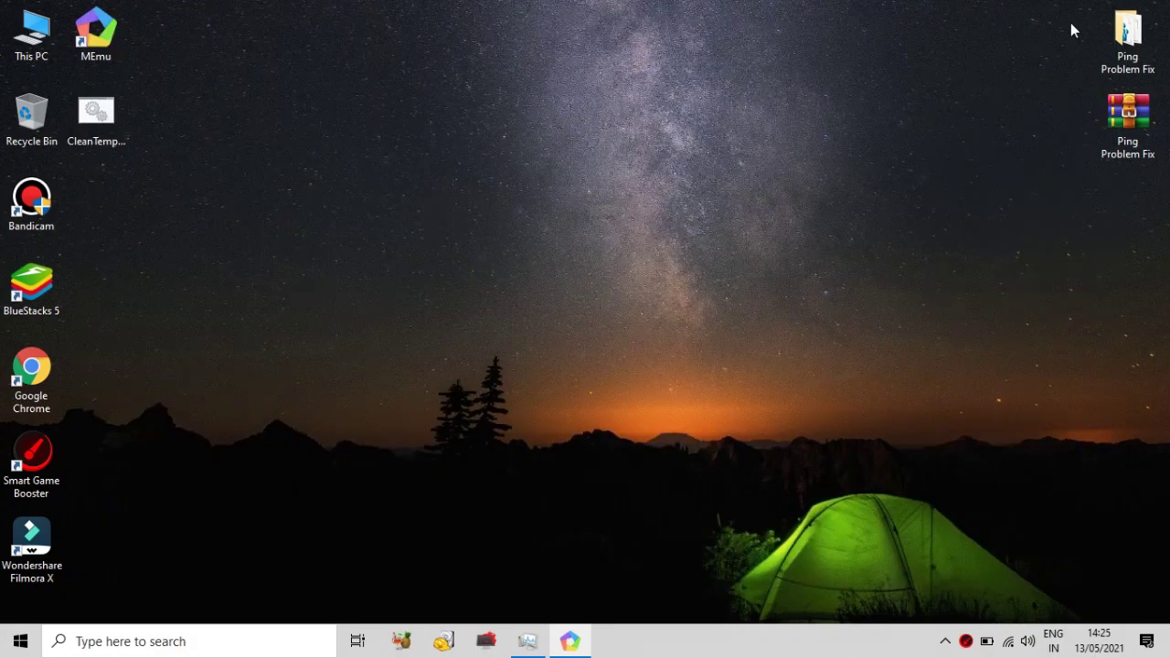
right_click(811, 97)
click(859, 137)
right_click(631, 123)
click(738, 179)
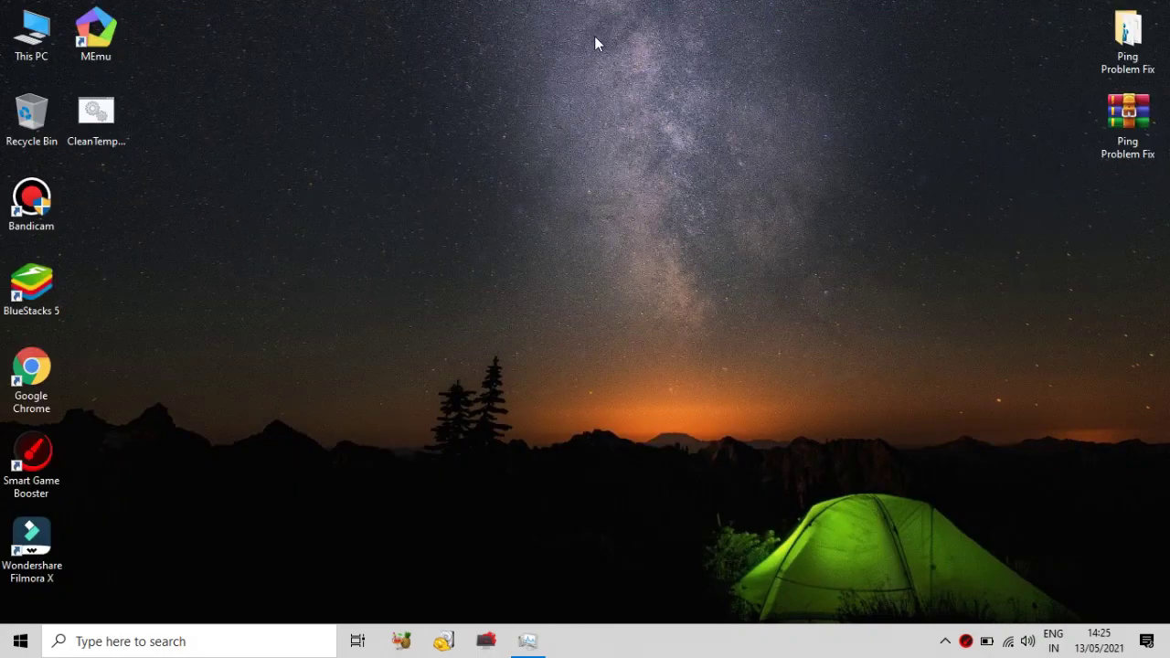
right_click(595, 37)
click(664, 87)
right_click(570, 92)
click(624, 71)
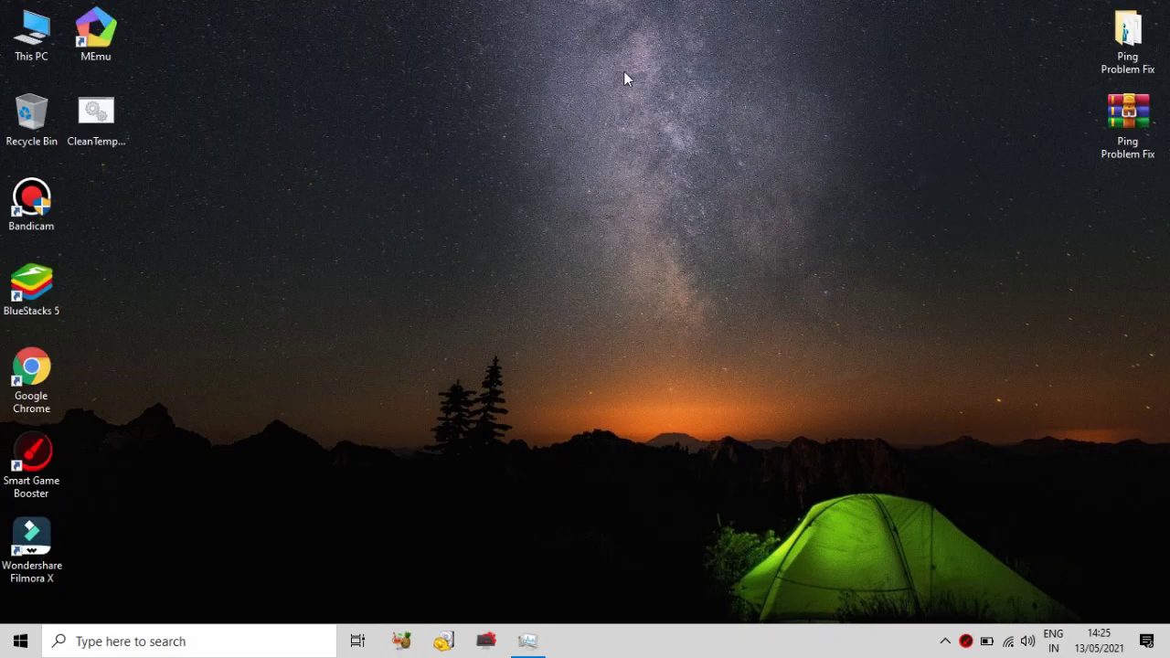
Bring Task Manager back up, show the running processes, and end the Films & TV background process
click(527, 640)
click(214, 98)
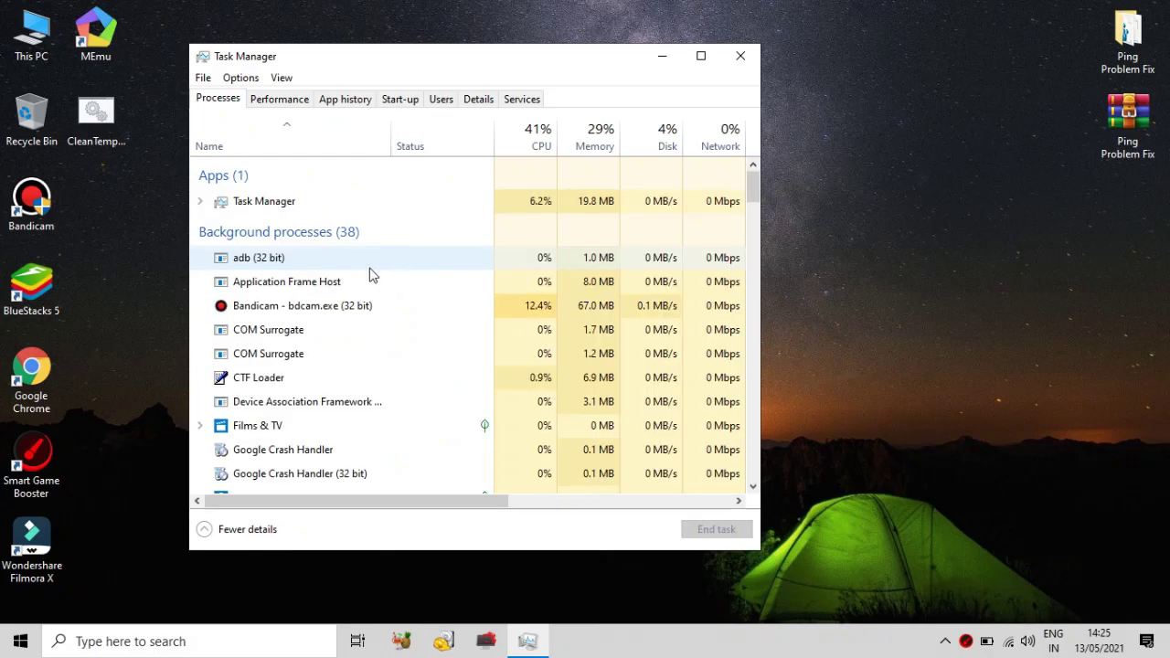
scroll(373, 347, down, 1)
click(374, 408)
right_click(375, 406)
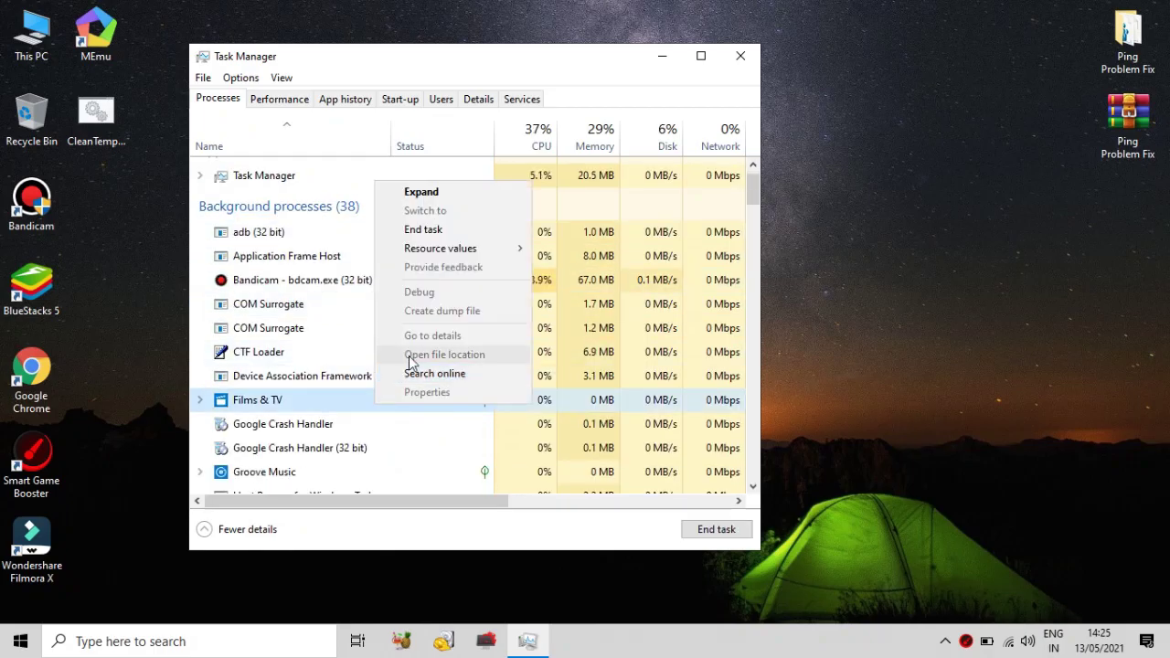
click(447, 230)
scroll(402, 411, down, 1)
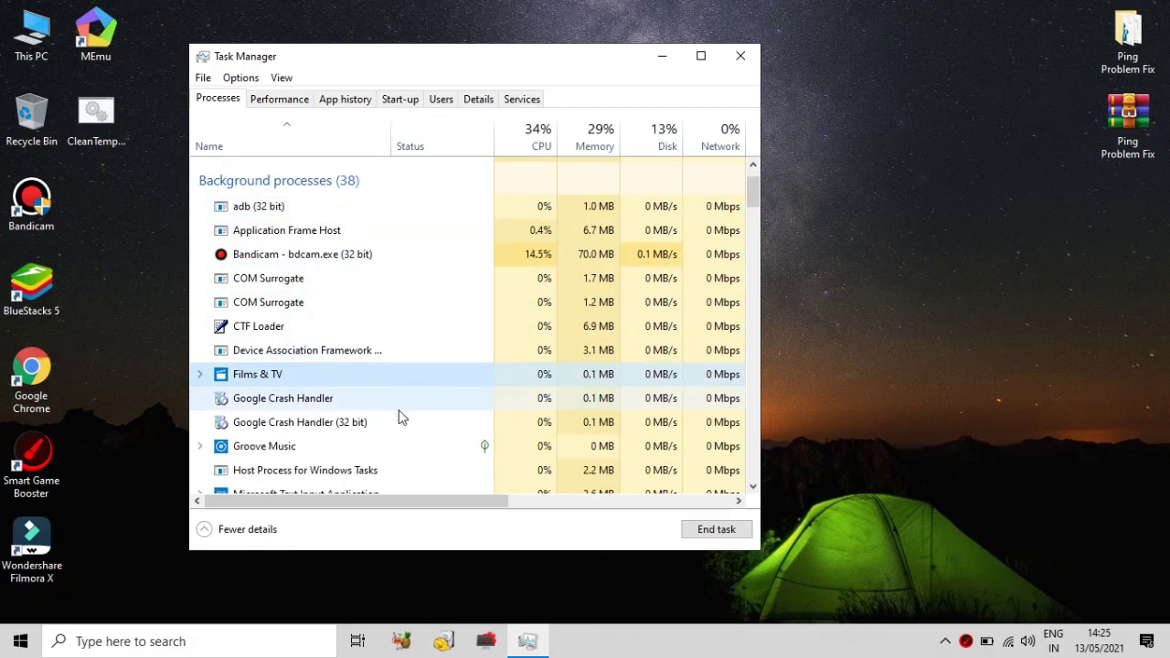
Examine the remaining background processes, including Search, for unneeded ones to end, and close Task Manager
right_click(402, 416)
key(Escape)
scroll(434, 334, down, 3)
scroll(428, 312, down, 4)
right_click(422, 335)
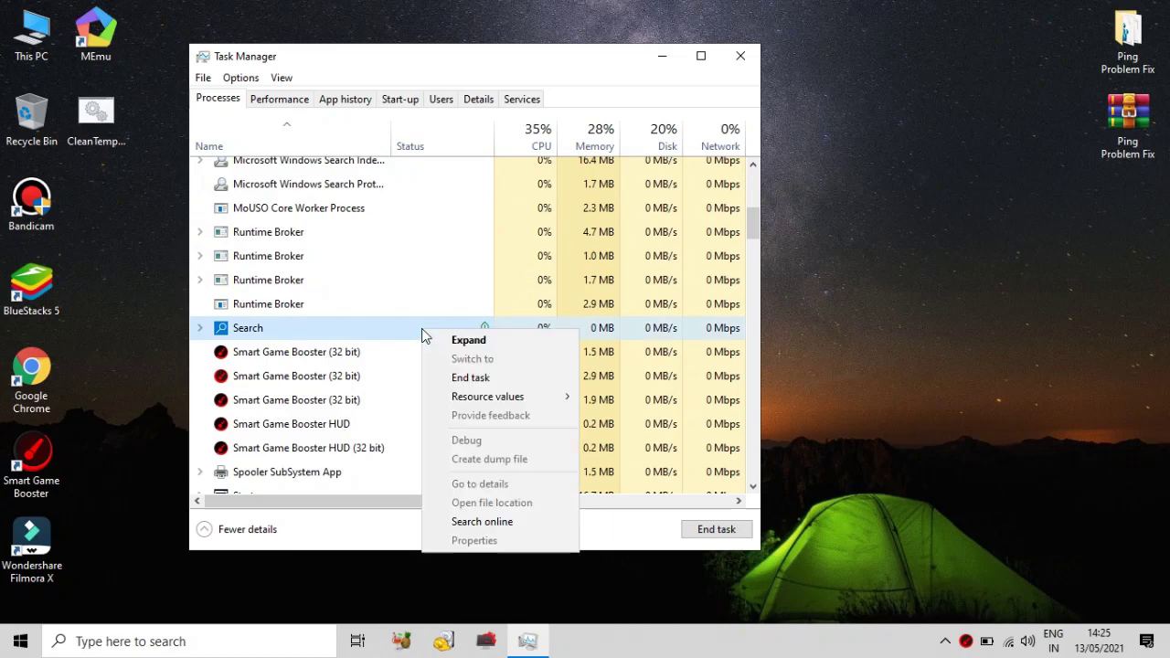
key(Escape)
scroll(449, 333, down, 4)
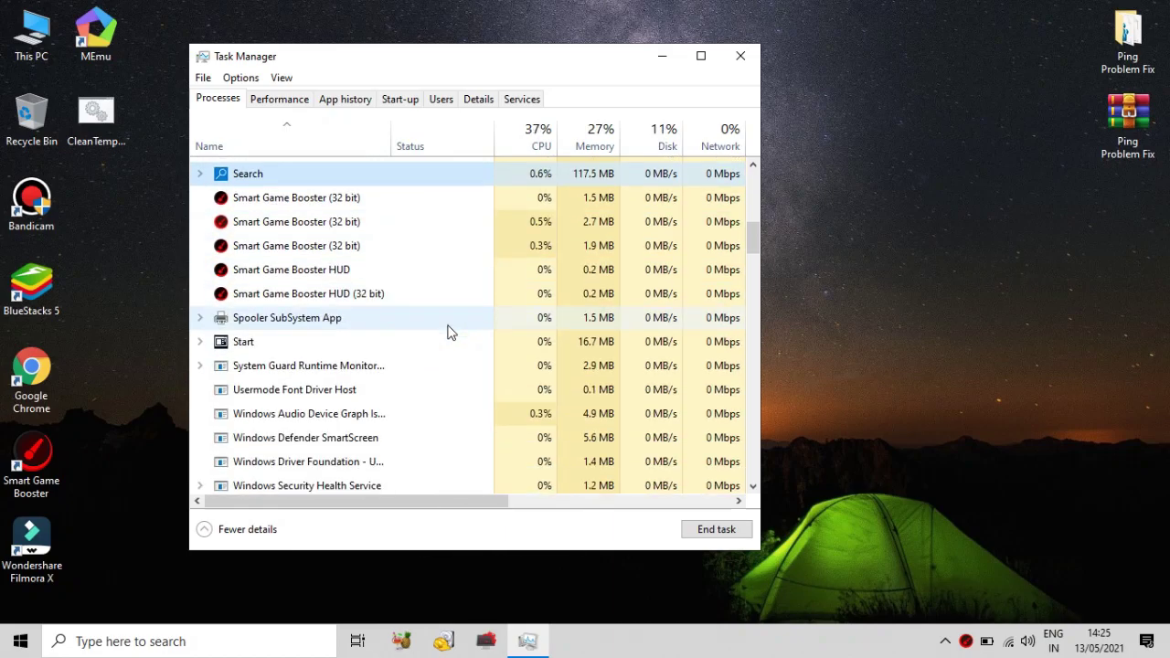
scroll(449, 333, down, 1)
click(741, 56)
right_click(645, 97)
click(692, 148)
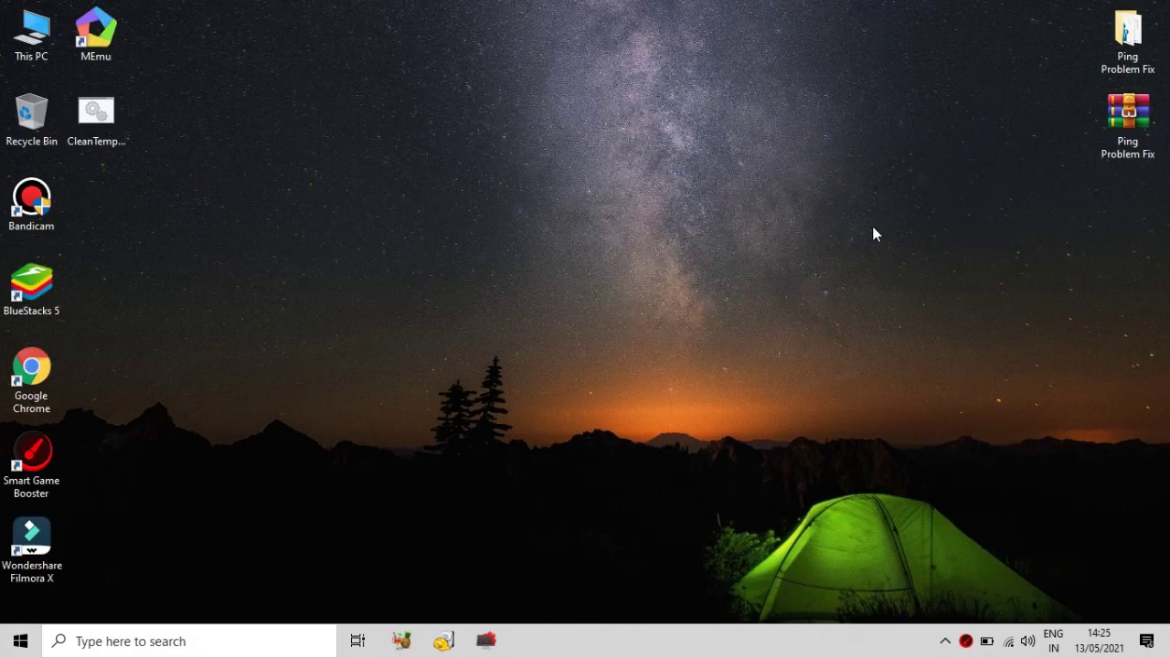